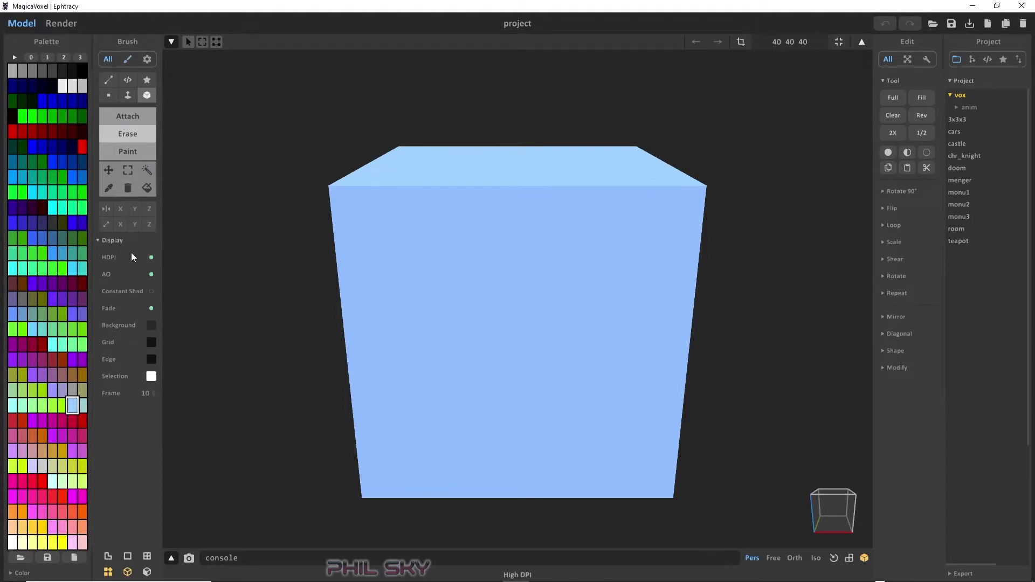
Show only the display settings in the Brush panel and check the background colour's RGB, HEX and HSV values
left_click(128, 133)
left_click(128, 60)
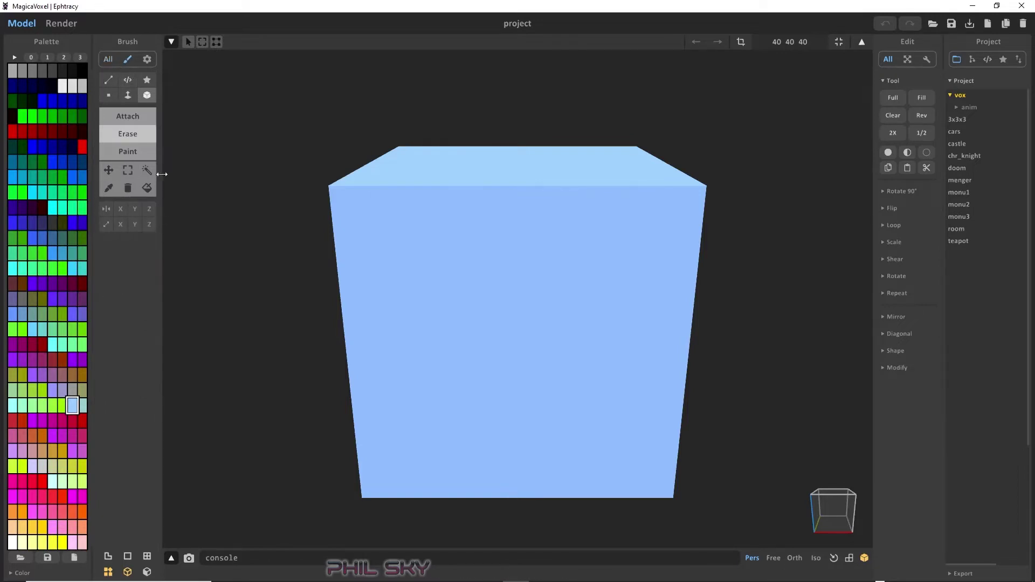
left_click(147, 62)
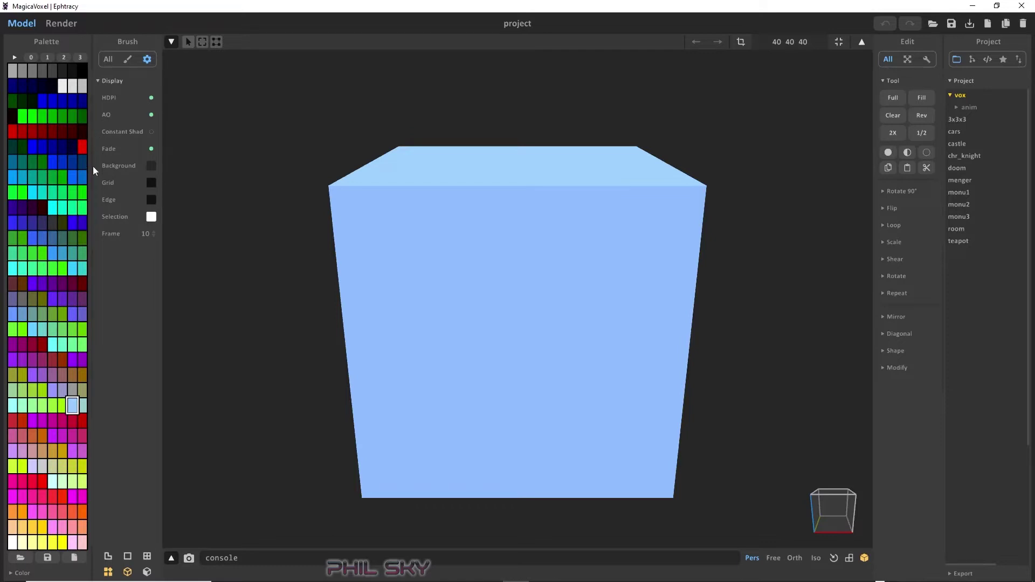
left_click(151, 167)
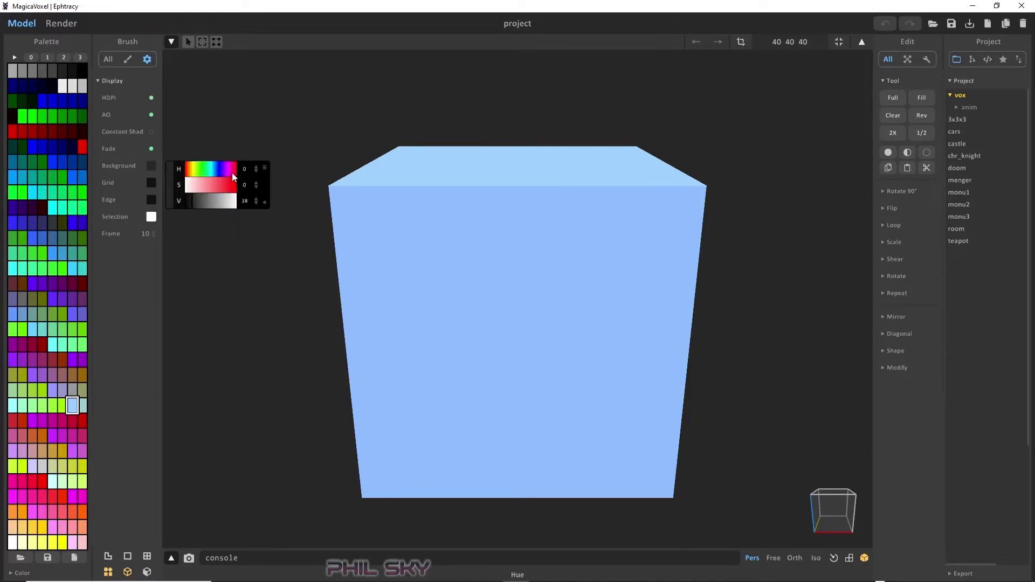
left_click(264, 169)
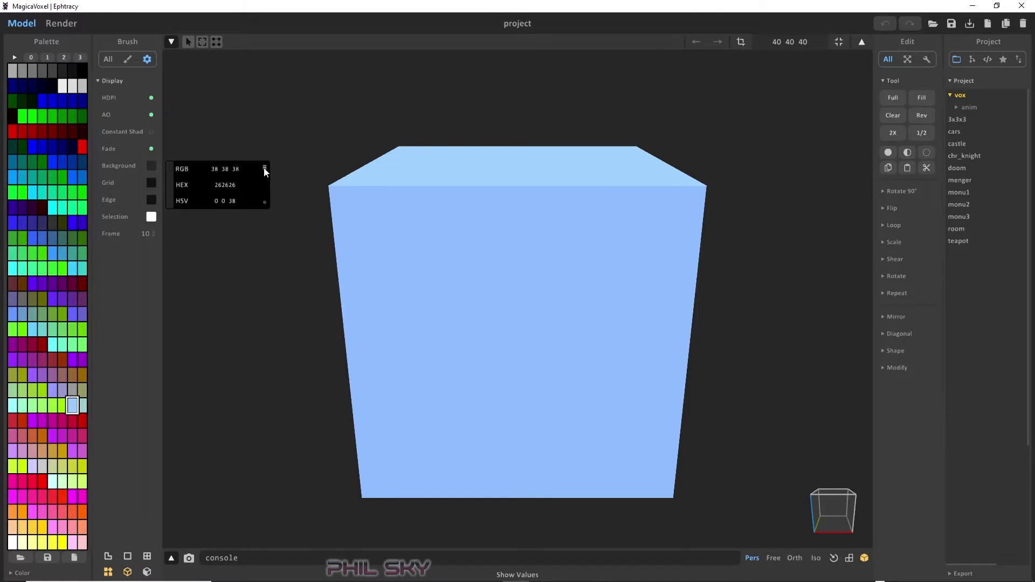
left_click(264, 169)
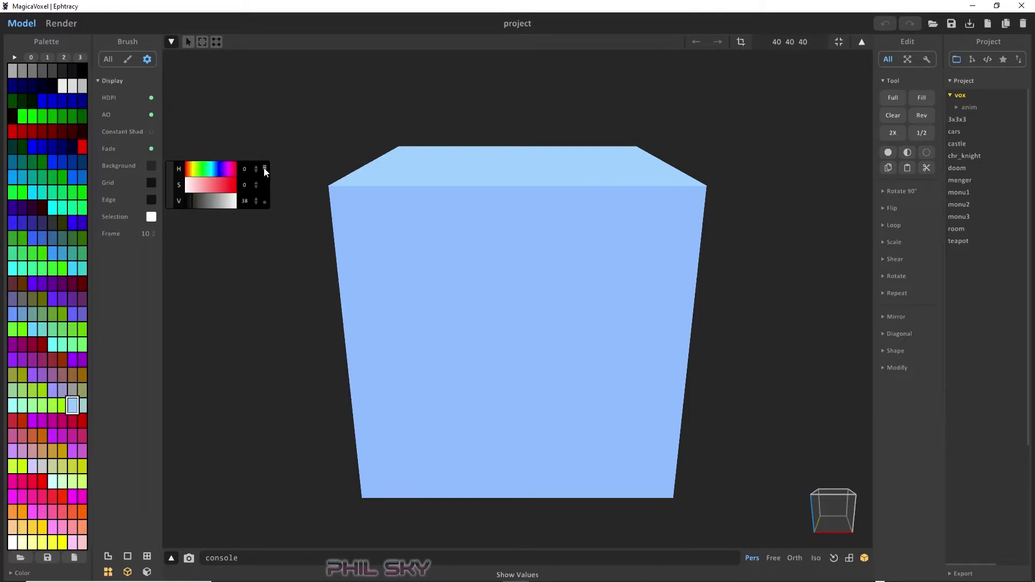
Try a purple background with hue 260, saturation 187 and value 213, and a bright green one with hue 126
left_click(236, 185)
left_click_drag(215, 170, 228, 203)
left_click(194, 200)
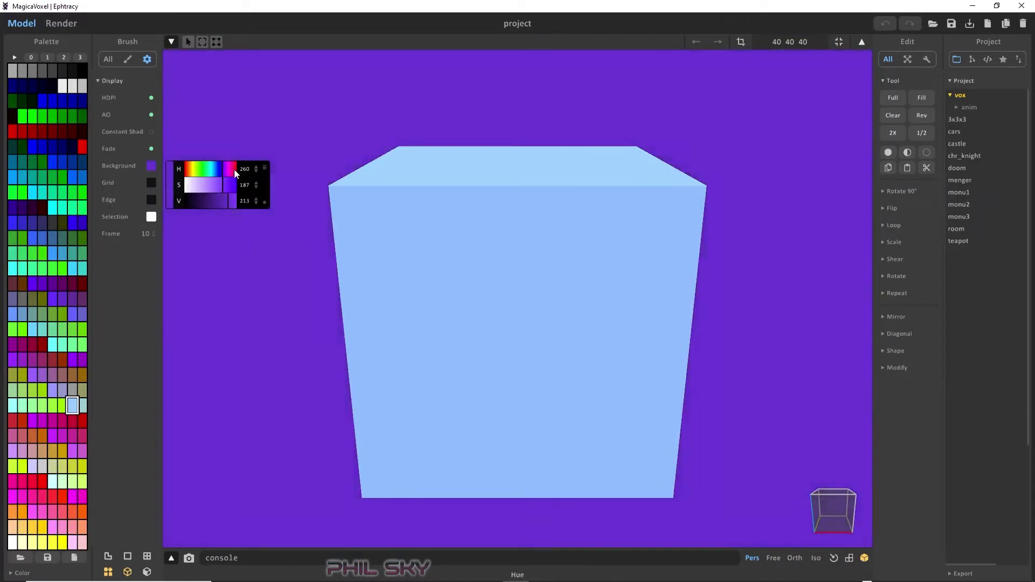
left_click(234, 169)
left_click(215, 172)
left_click(203, 173)
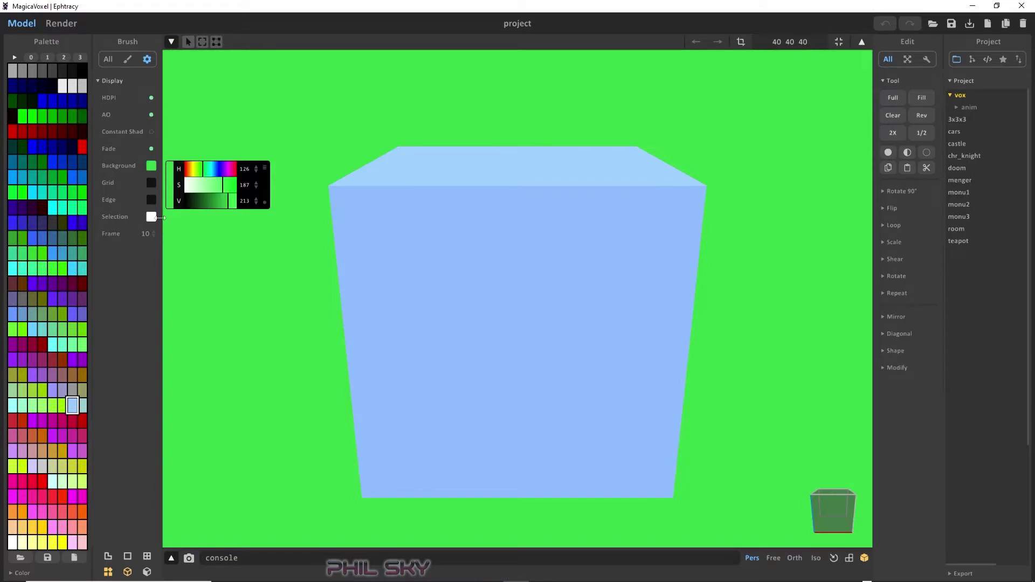
Set the background colour to dark grey with hue 37, saturation 0 and value 55
left_click_drag(151, 186, 193, 198)
left_click(196, 196)
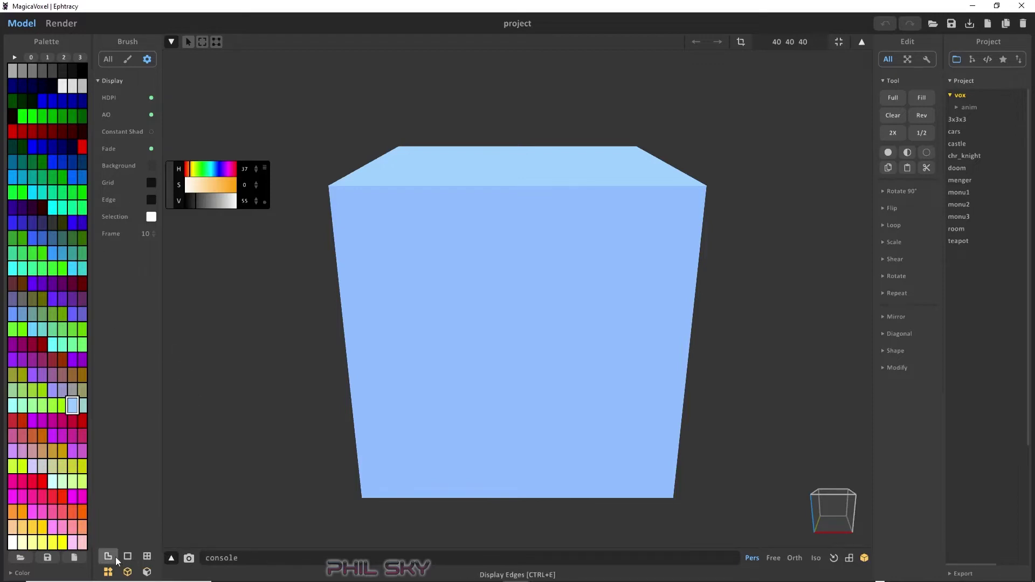
Display the voxel grid and the 10-voxel frame lines on the cube
left_click(144, 561)
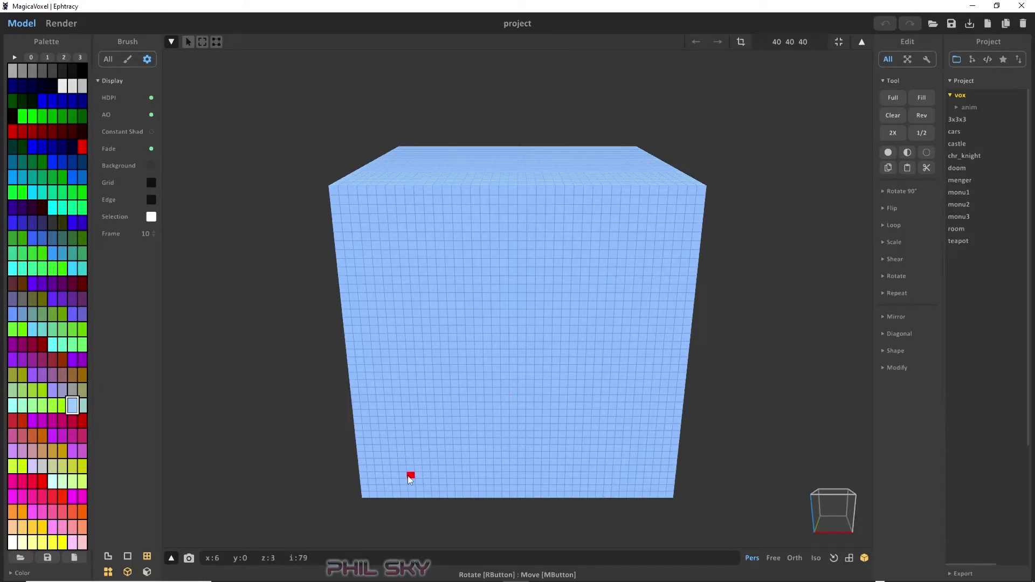
left_click(128, 558)
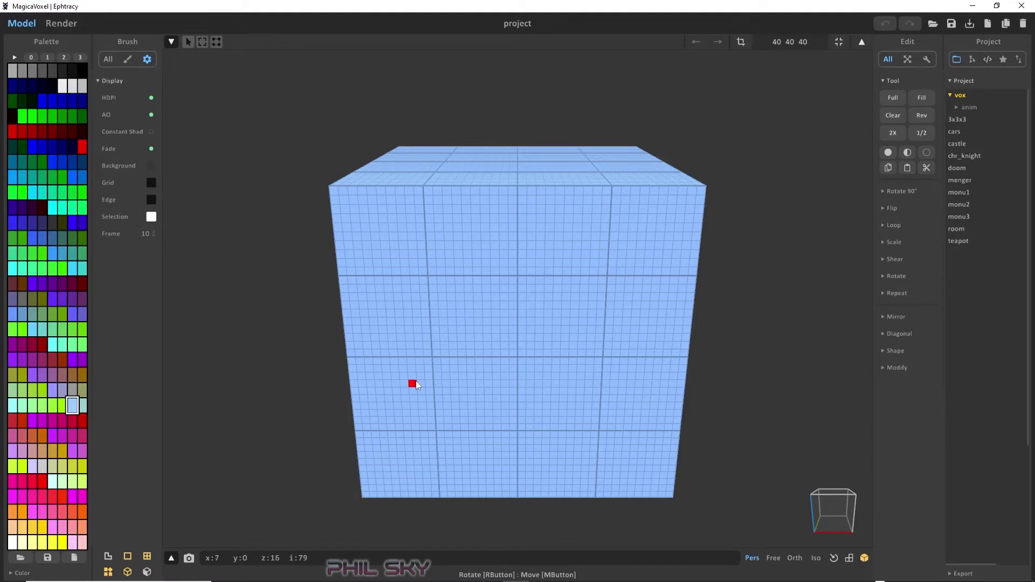
right_click_drag(416, 385, 476, 388)
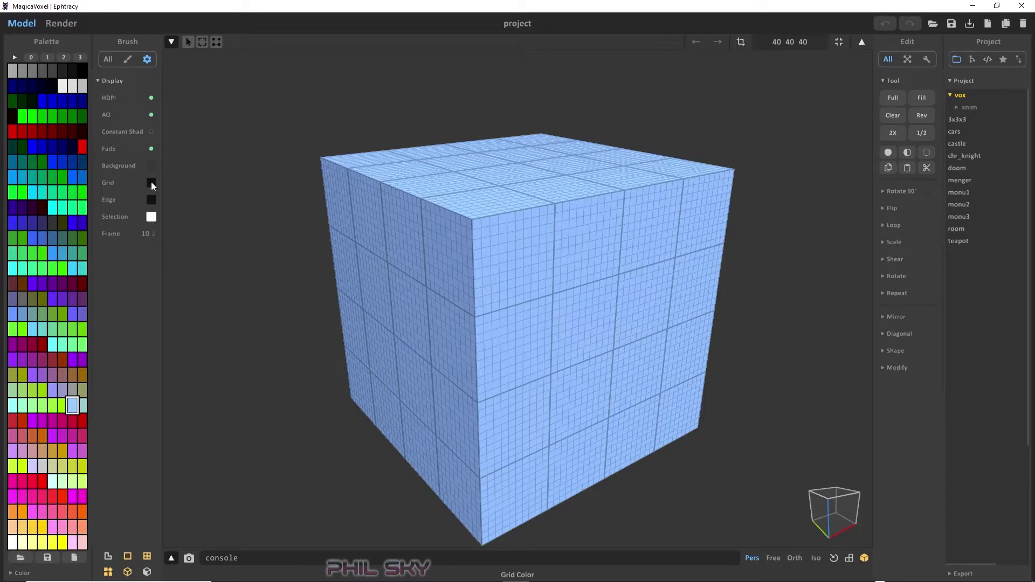
Try red for the grid lines, and change them to purple with hue 289, saturation 255 and value 255
left_click(151, 183)
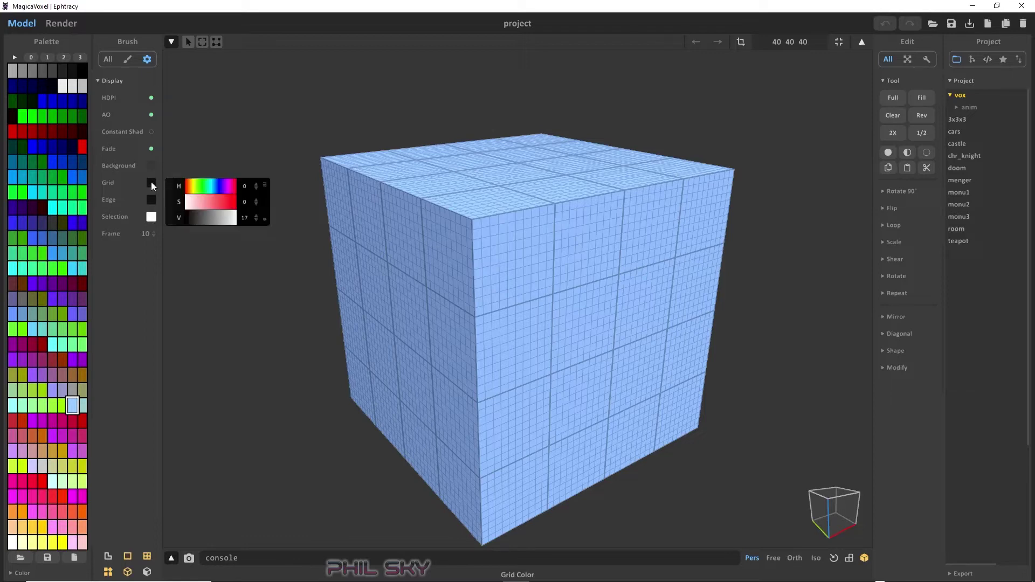
left_click(201, 217)
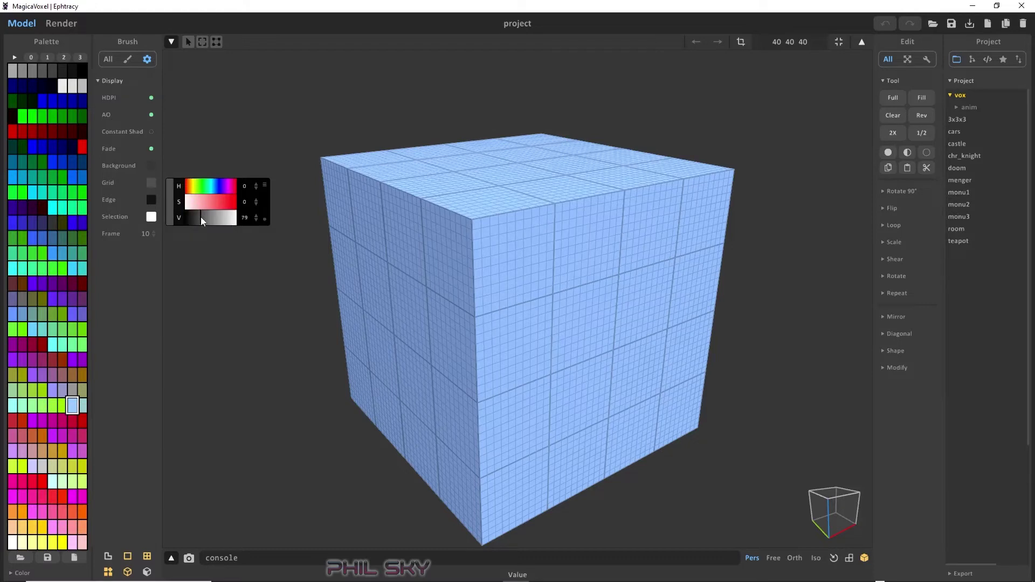
left_click(226, 203)
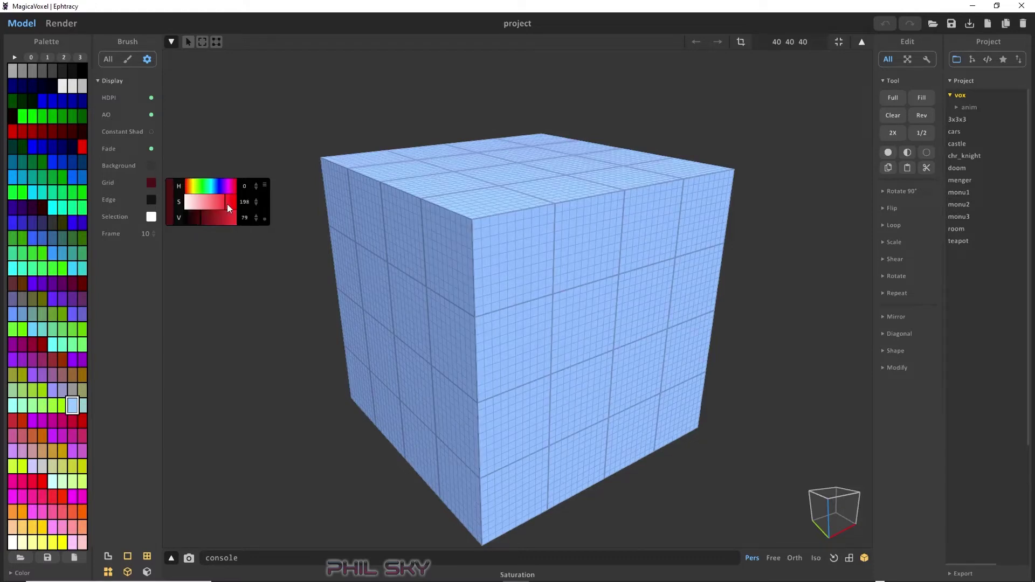
left_click(232, 219)
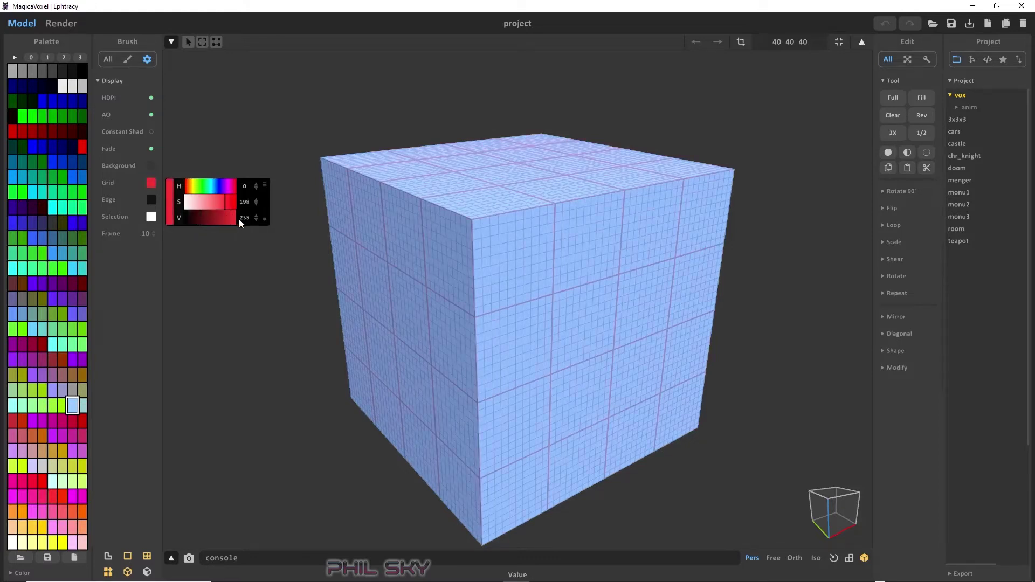
left_click(236, 207)
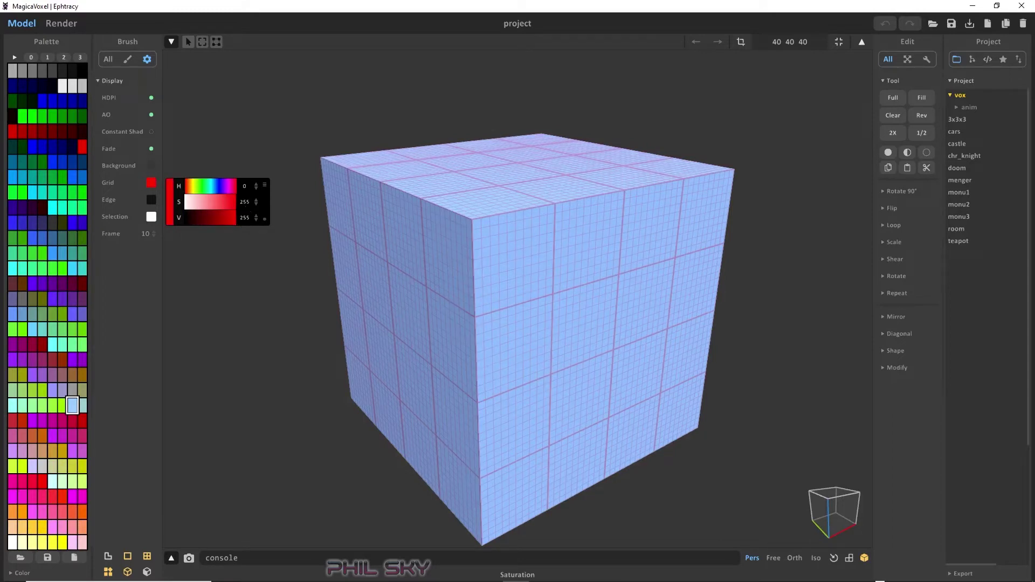
left_click(218, 189)
left_click(226, 189)
left_click(234, 215)
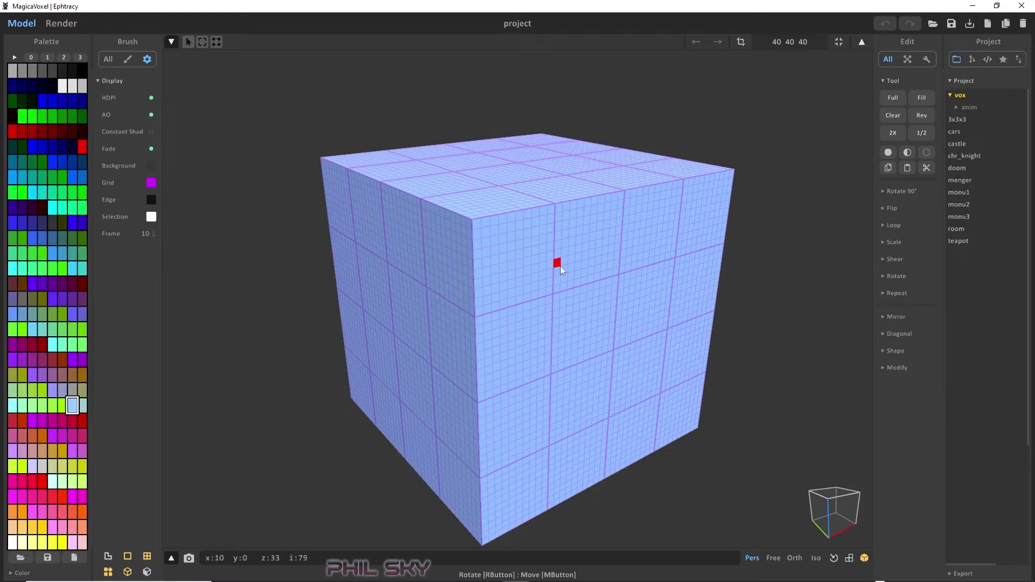
right_click_drag(561, 267, 569, 247)
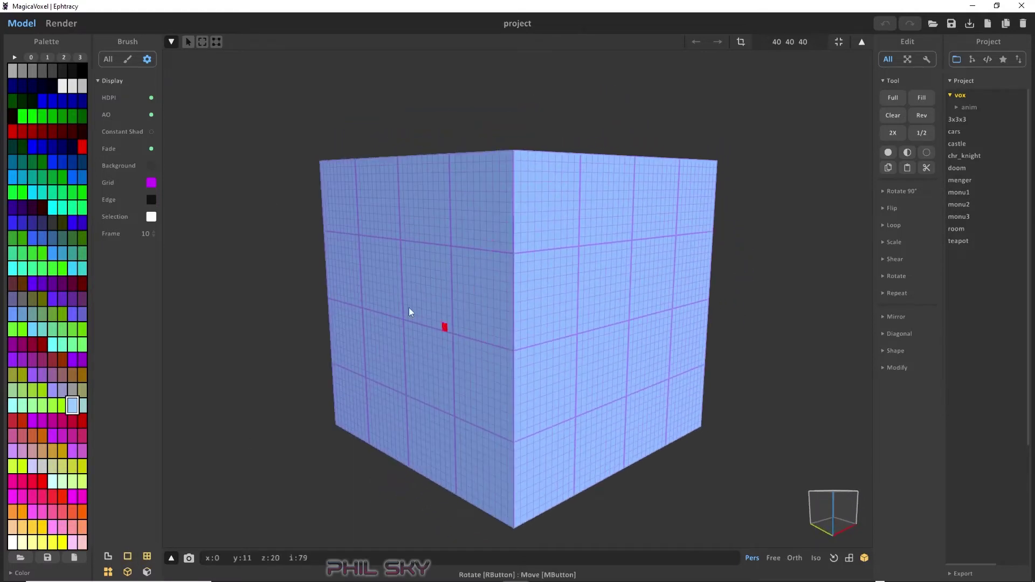
Change the grid colour to dark blue with hue 215 and value 61
left_click(152, 182)
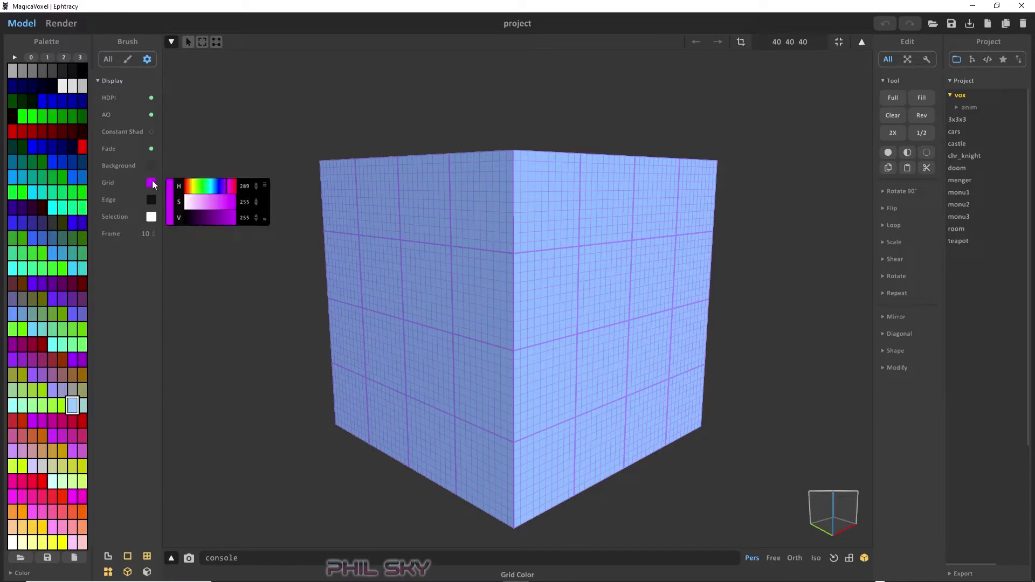
left_click(217, 189)
left_click(199, 214)
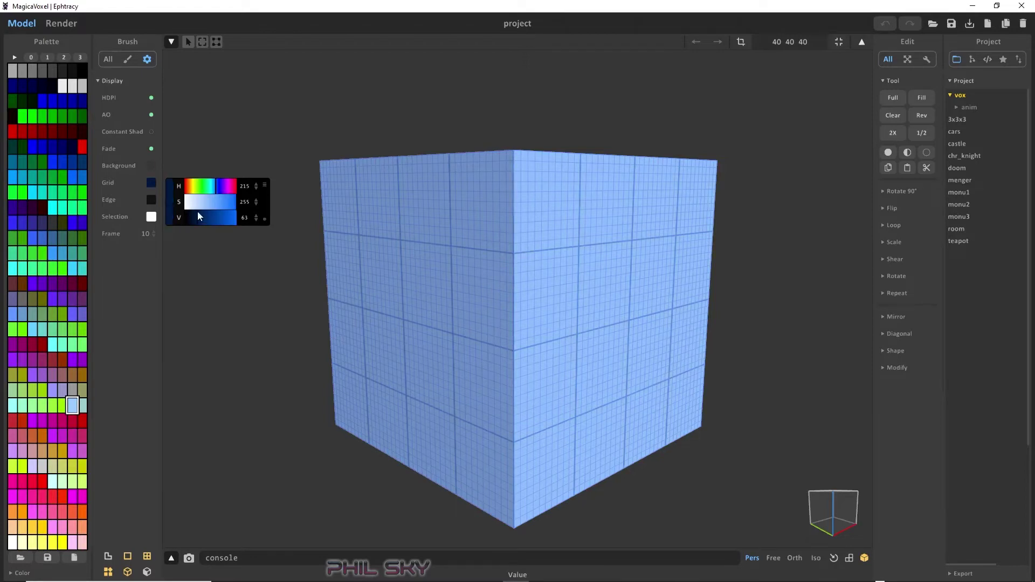
mouse_move(558, 263)
right_mouse_down()
mouse_move(448, 276)
mouse_move(433, 254)
right_mouse_up()
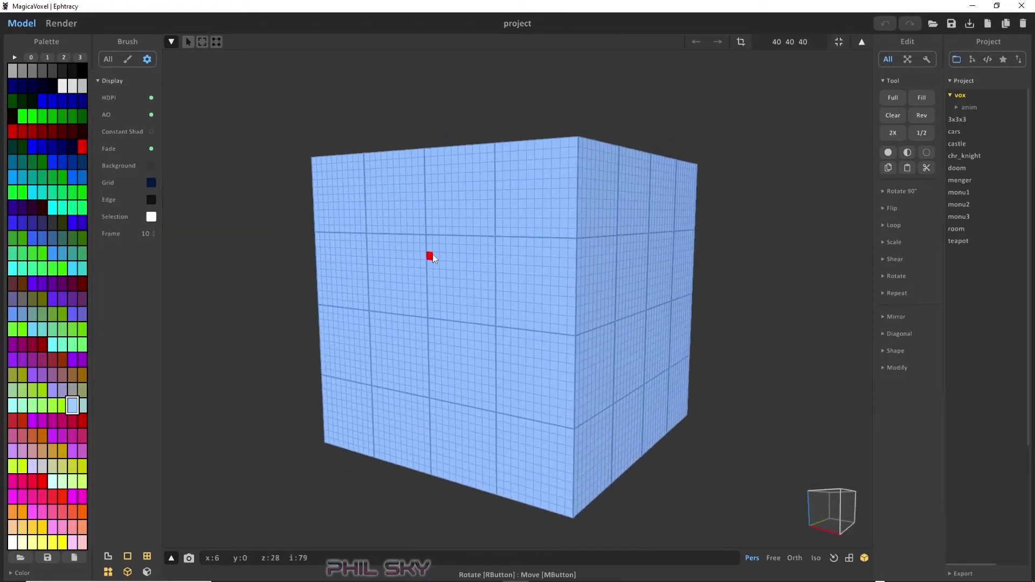
Open the castle model and inspect its grid lines from an angled view, near and far
left_click(959, 144)
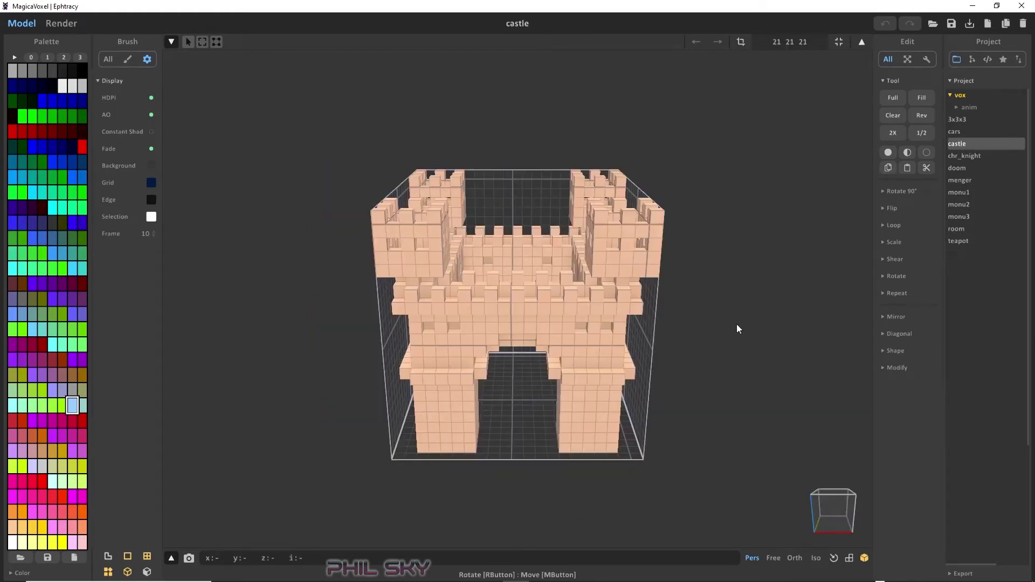
right_click_drag(737, 324, 663, 310)
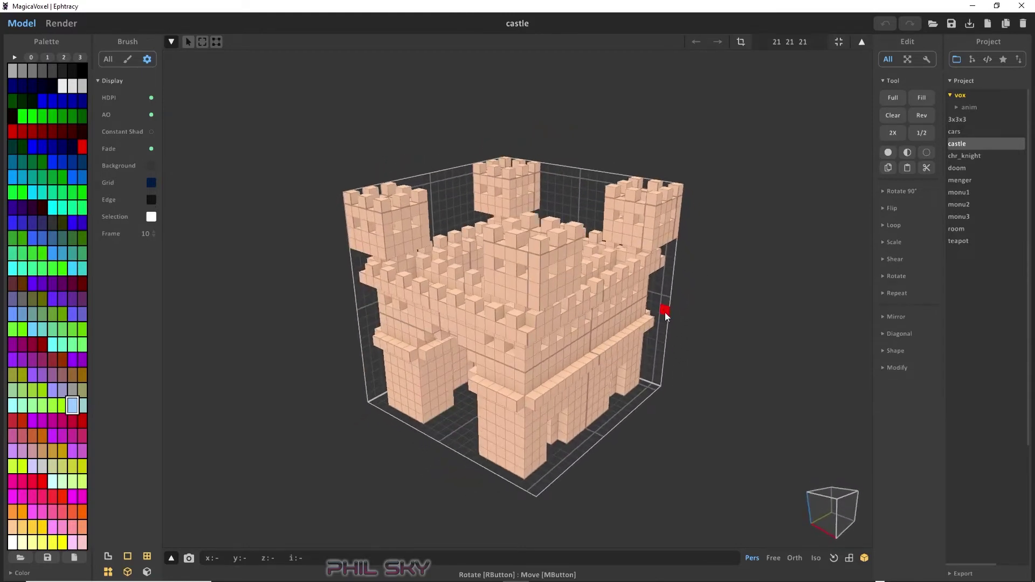
scroll(681, 321, "down", 2)
scroll(681, 321, "up", 4)
scroll(681, 321, "up", 1)
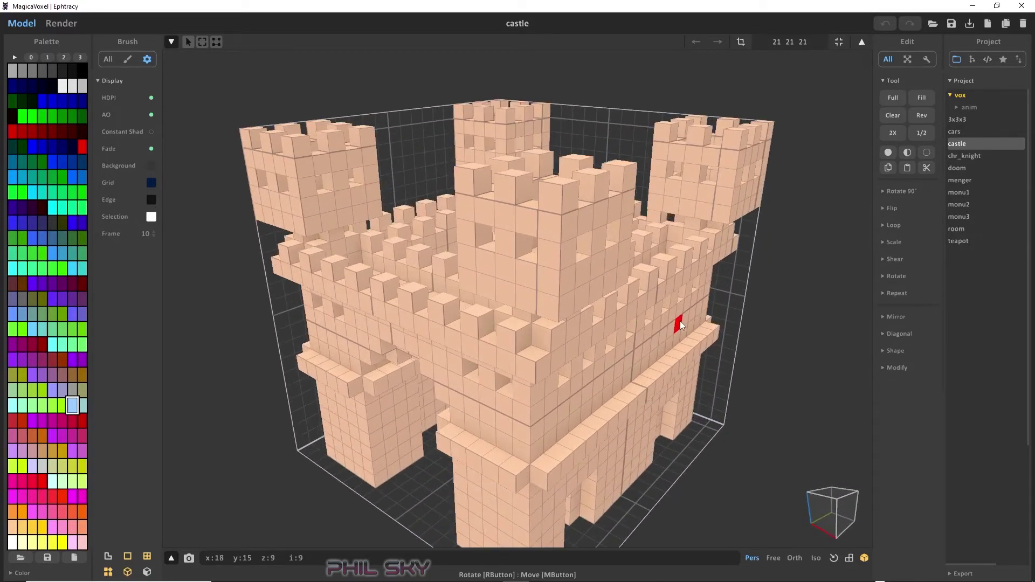
scroll(680, 321, "down", 2)
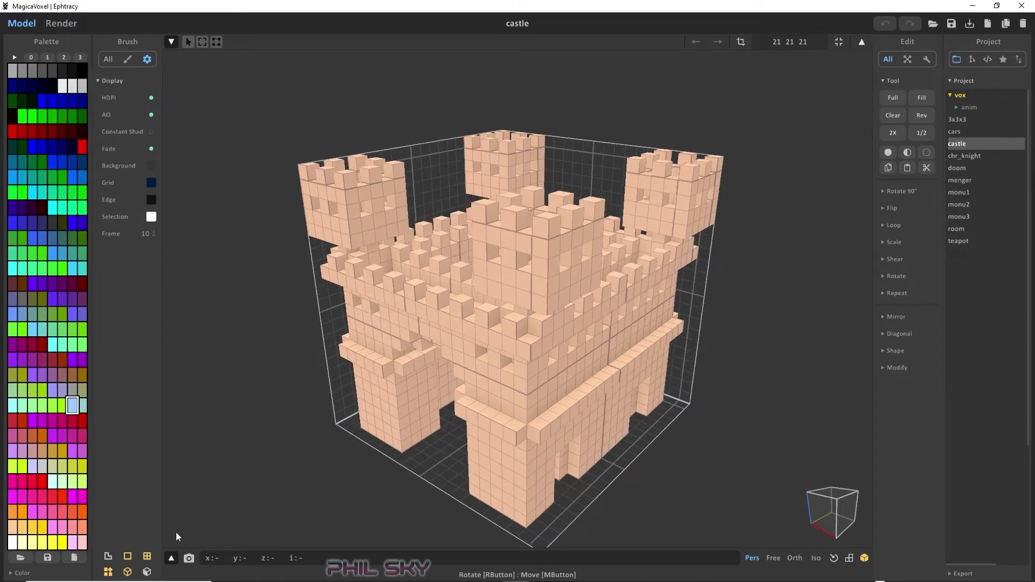
Turn off the grid and frame lines and display the edges on the castle
left_click(146, 561)
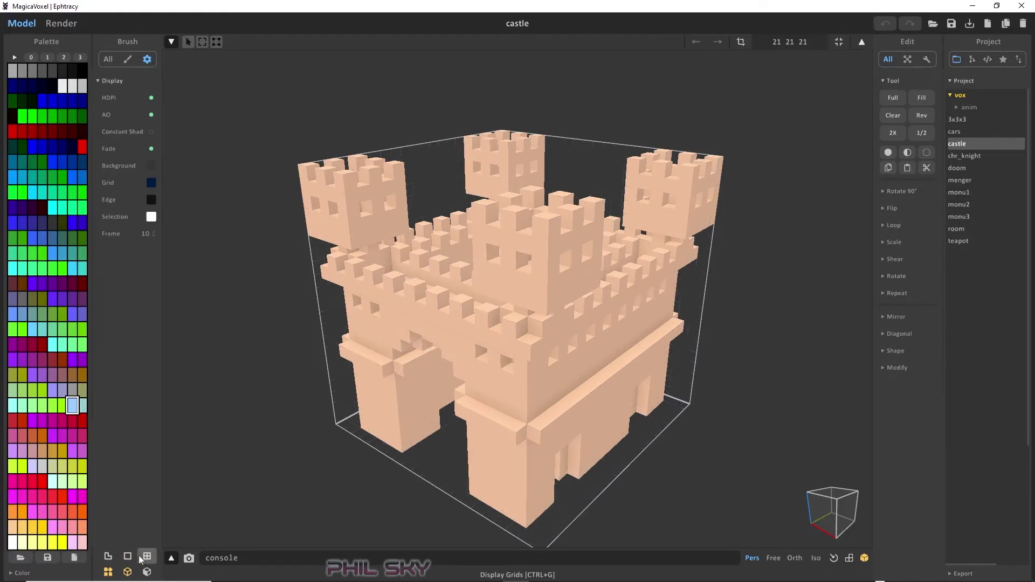
left_click(108, 557)
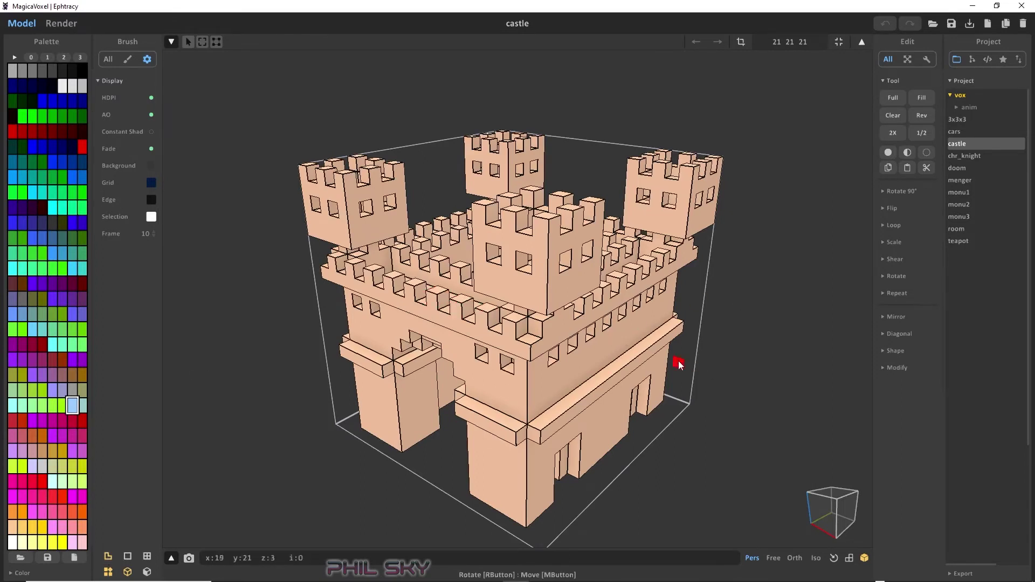
mouse_move(679, 366)
right_mouse_down()
mouse_move(655, 335)
mouse_move(603, 330)
mouse_move(548, 374)
mouse_move(623, 382)
mouse_move(637, 359)
mouse_move(667, 360)
right_mouse_up()
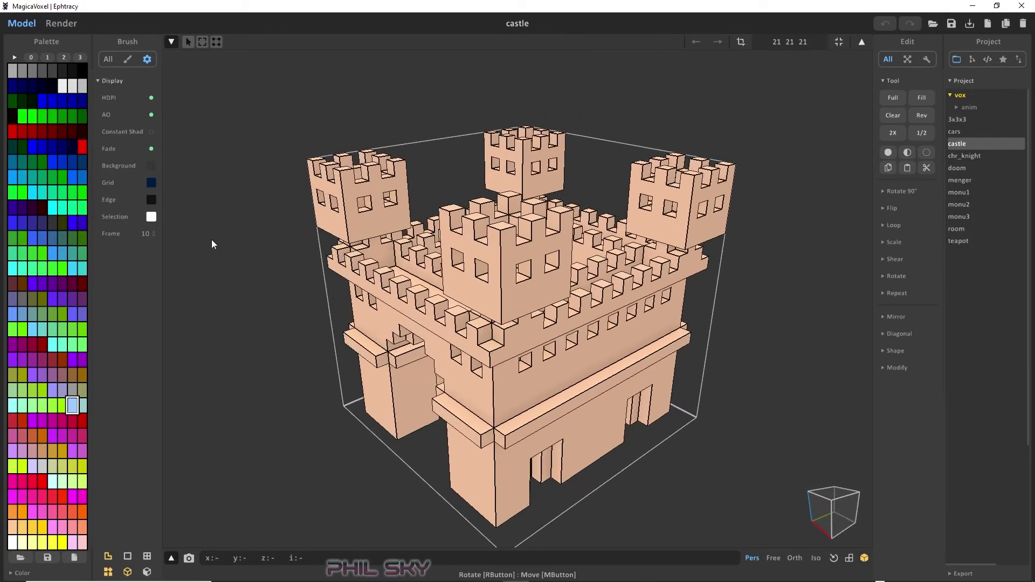
Try blue, magenta and orange for the castle's edges, and settle on dark brown with hue 41, saturation 213 and value 31
left_click(151, 200)
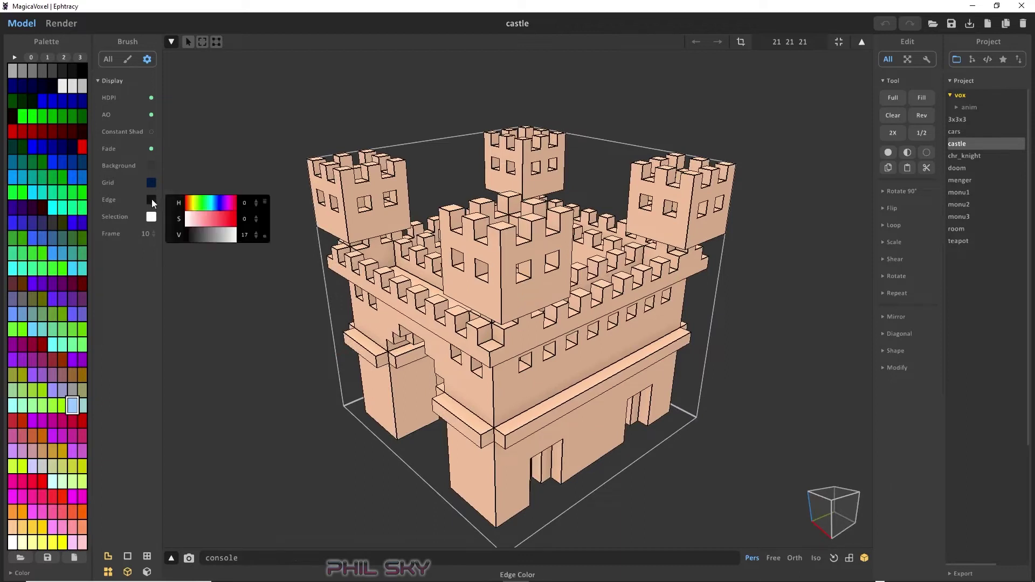
left_click(229, 223)
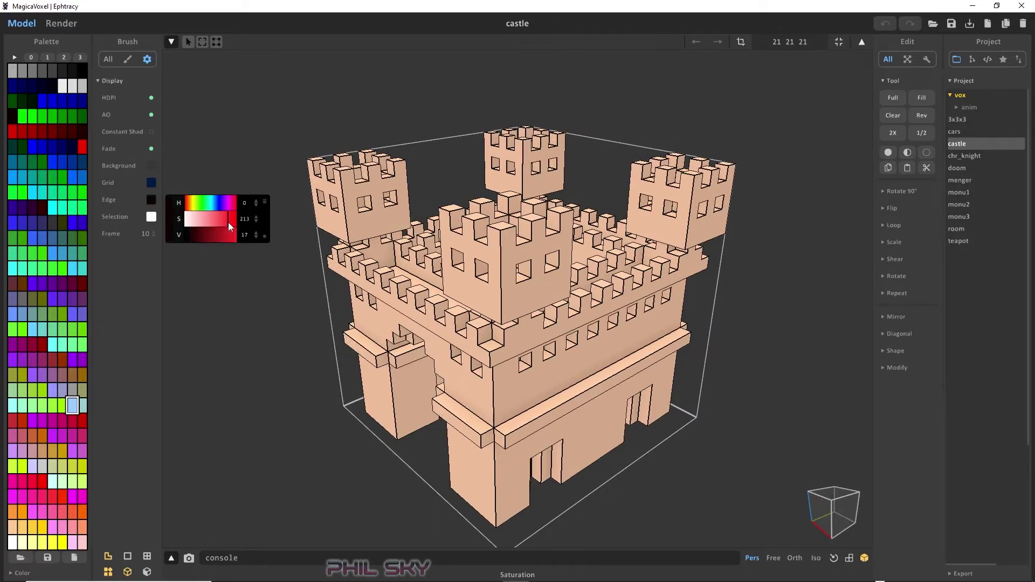
left_click(232, 237)
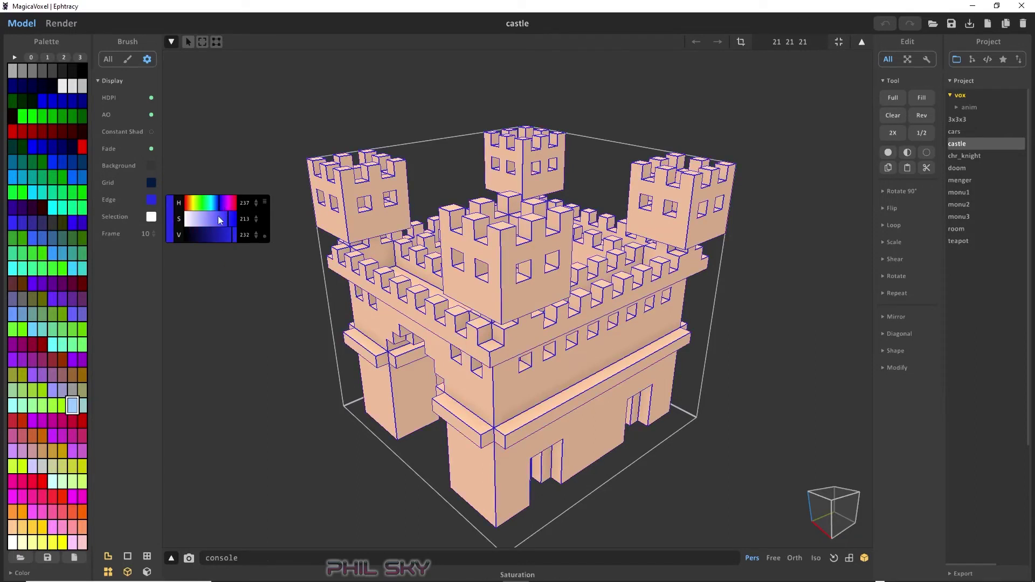
left_click(231, 205)
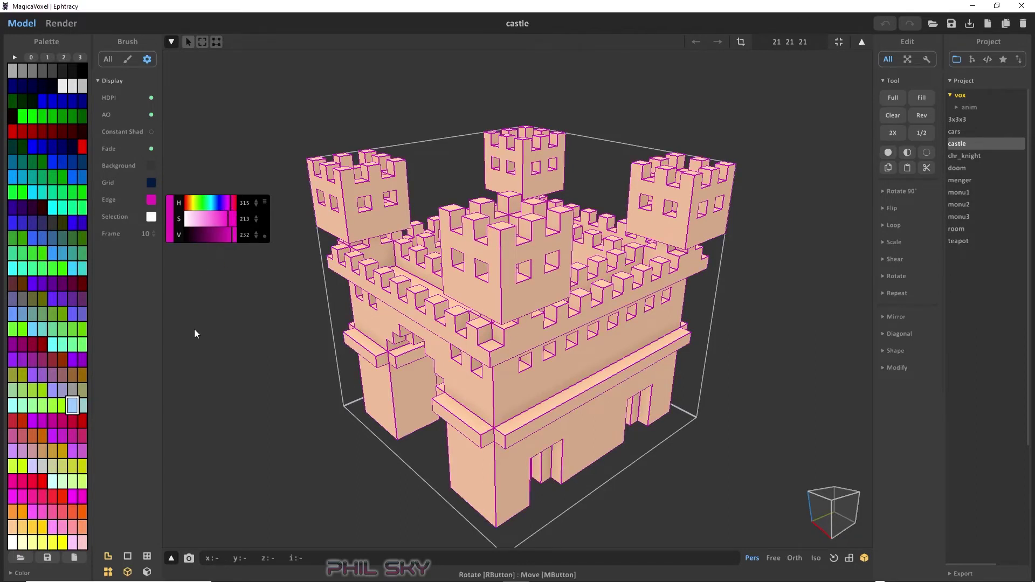
left_click(191, 204)
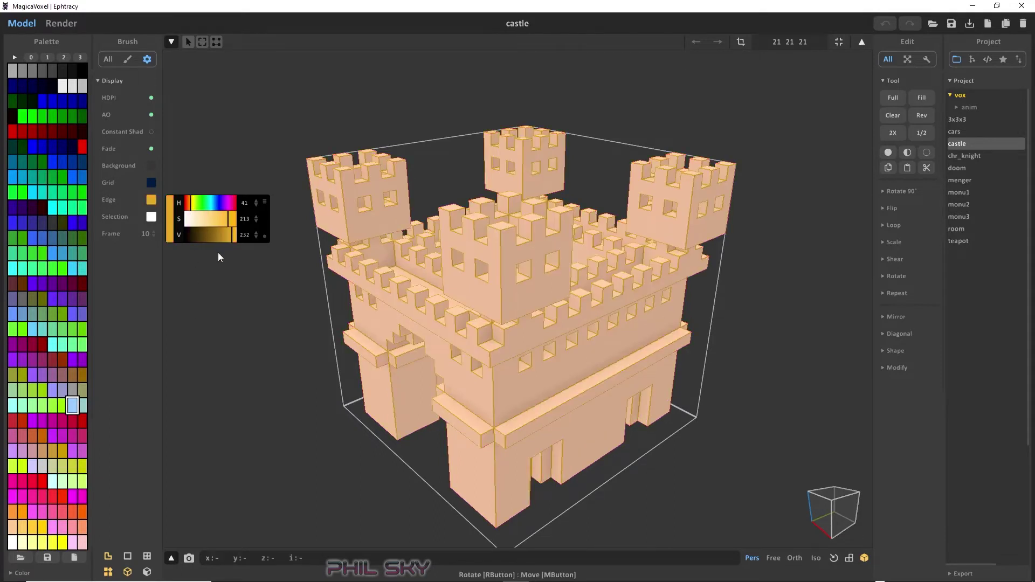
mouse_move(216, 237)
left_mouse_down()
mouse_move(206, 238)
mouse_move(215, 239)
left_mouse_up()
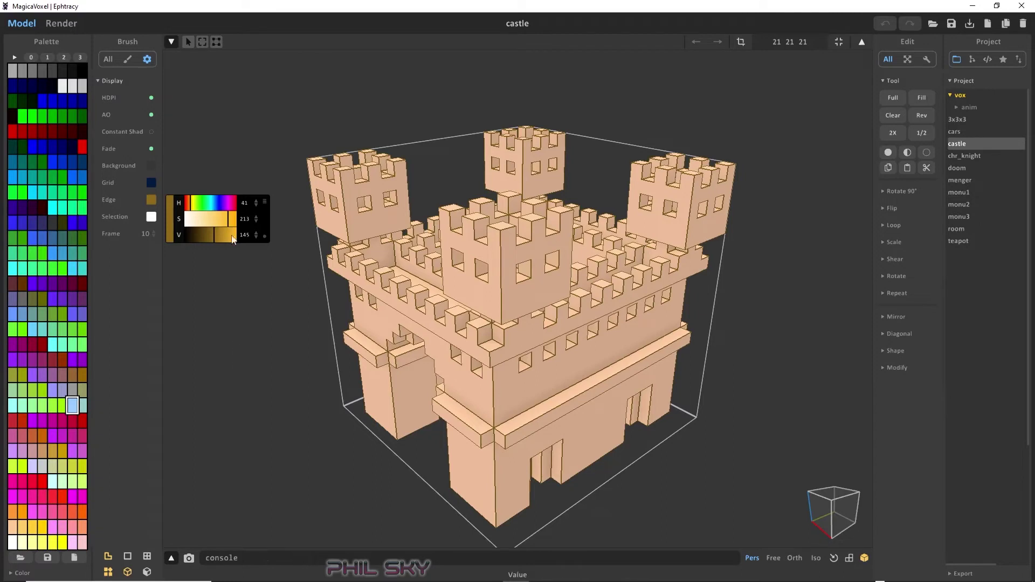
left_click_drag(215, 236, 195, 238)
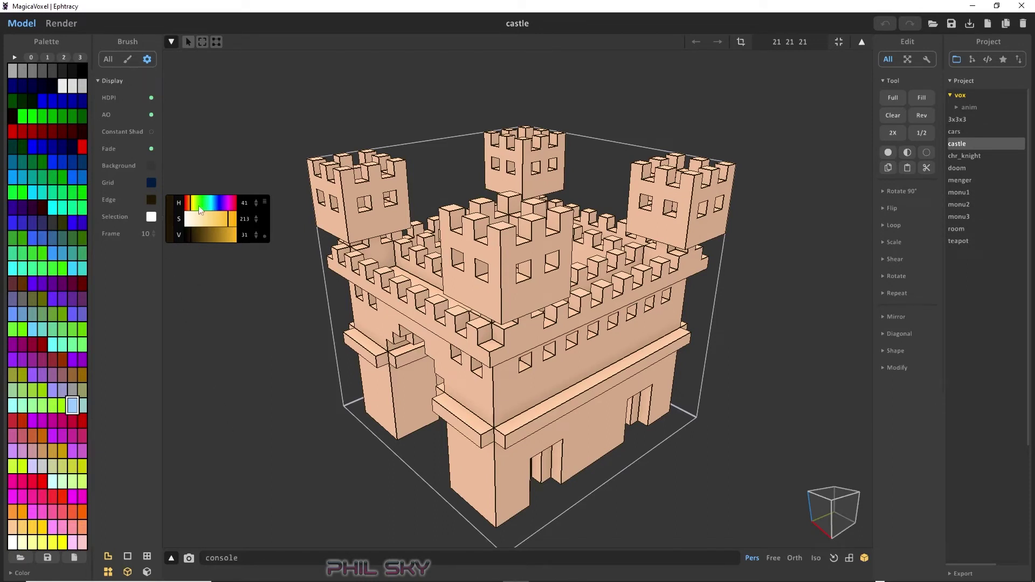
Create a new project and compare frame sizes of 15 and 5 on its solid cube
key("ctrl+n")
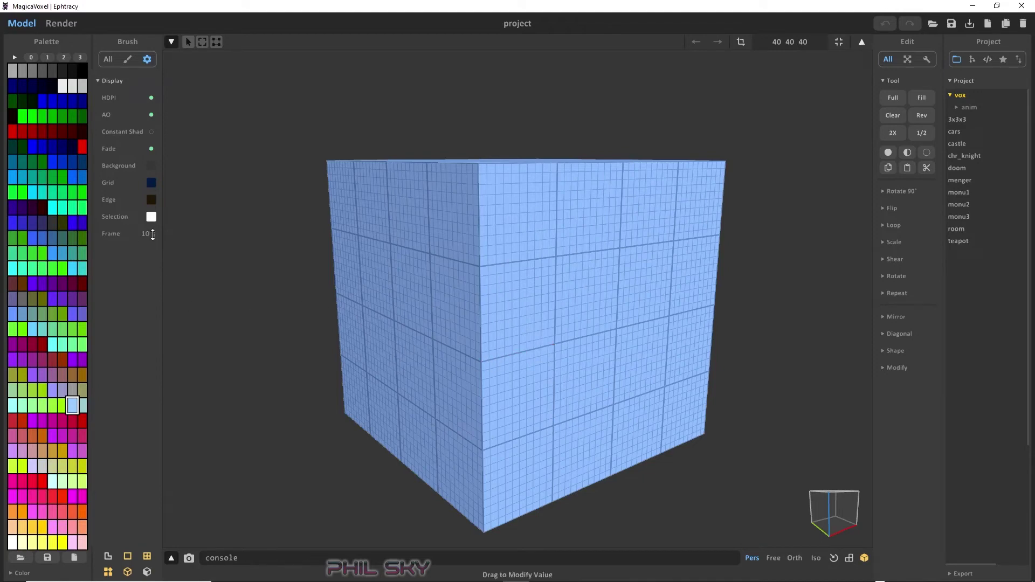
left_click_drag(153, 233, 153, 221)
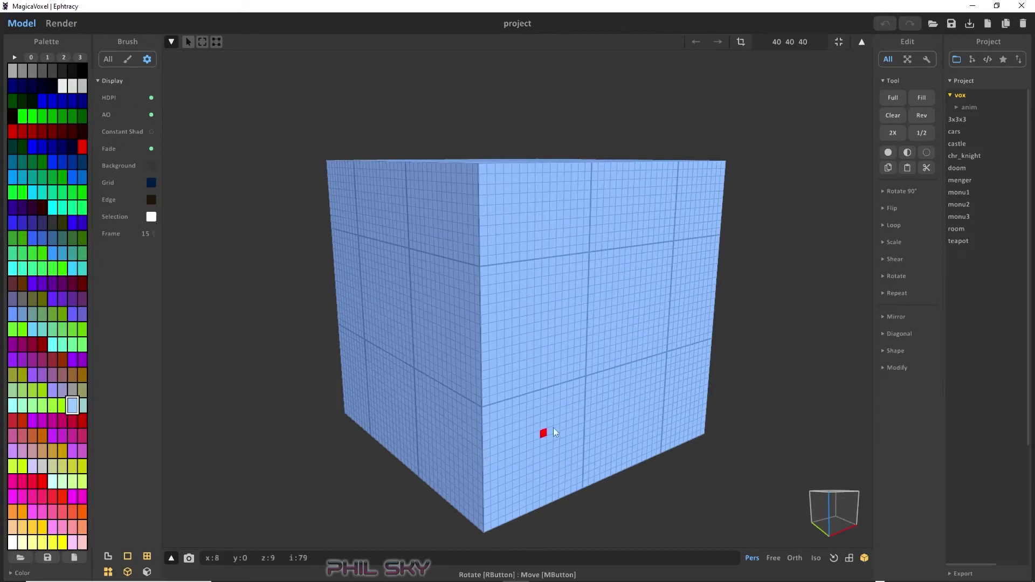
right_click_drag(668, 377, 505, 373)
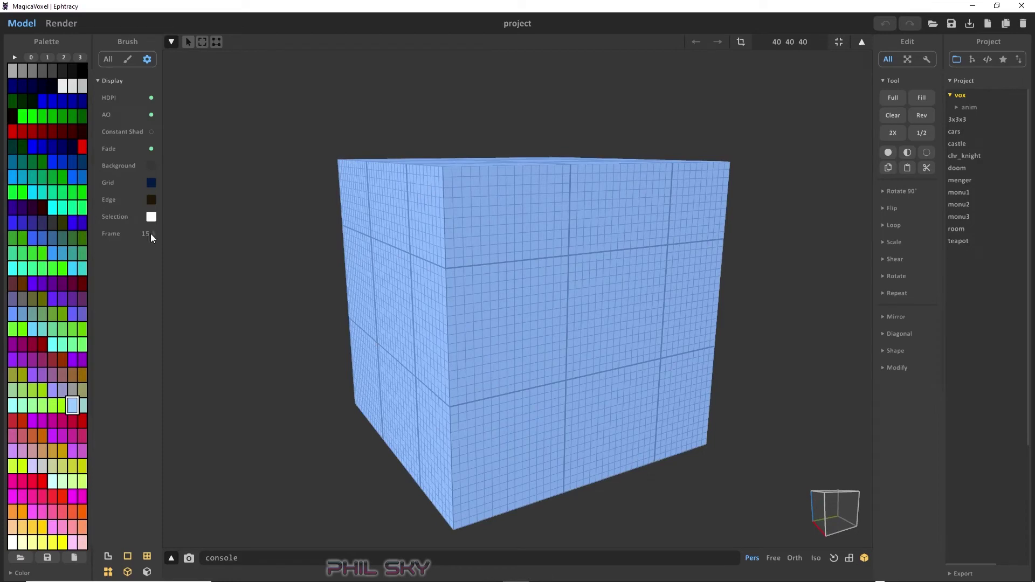
left_click_drag(150, 234, 153, 257)
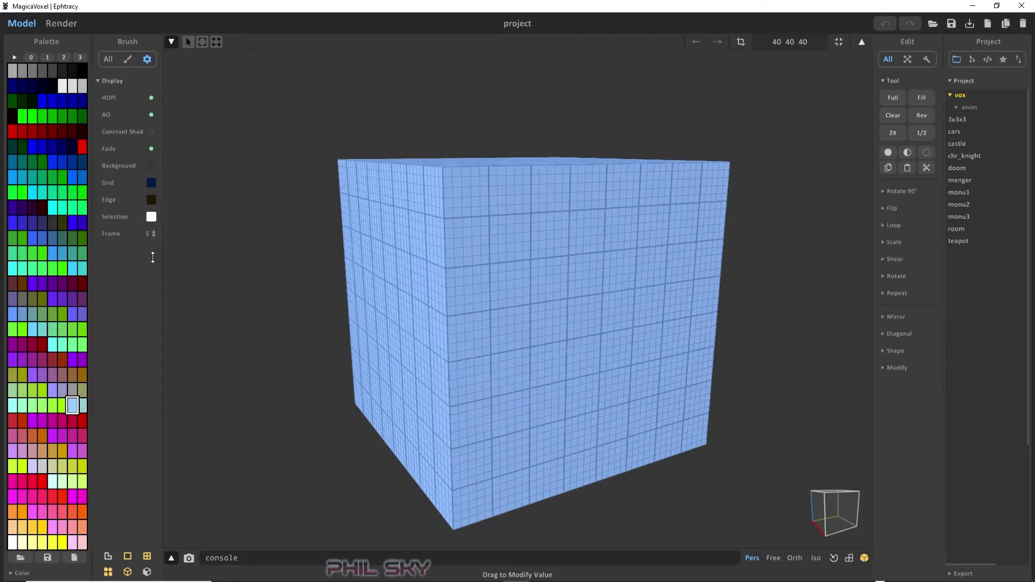
right_click_drag(620, 349, 580, 356)
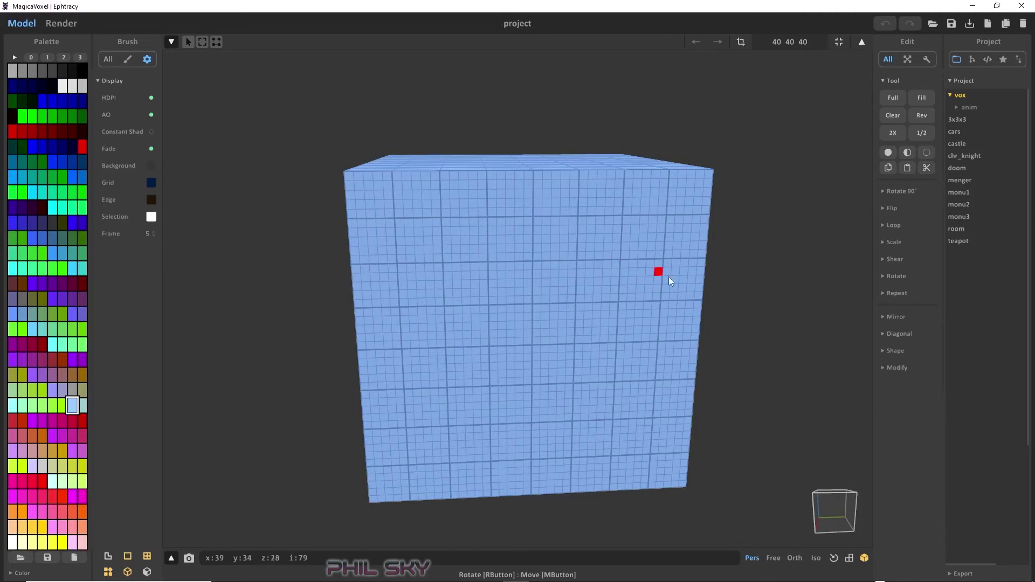
Try a frame size of 2 on the cube, and set it back to 10
left_click(146, 234)
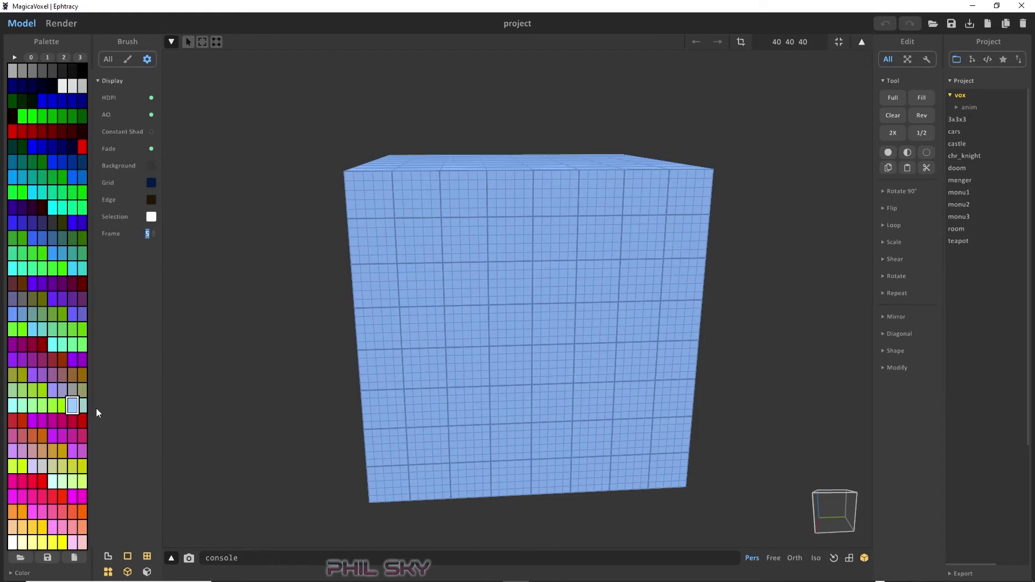
type("2")
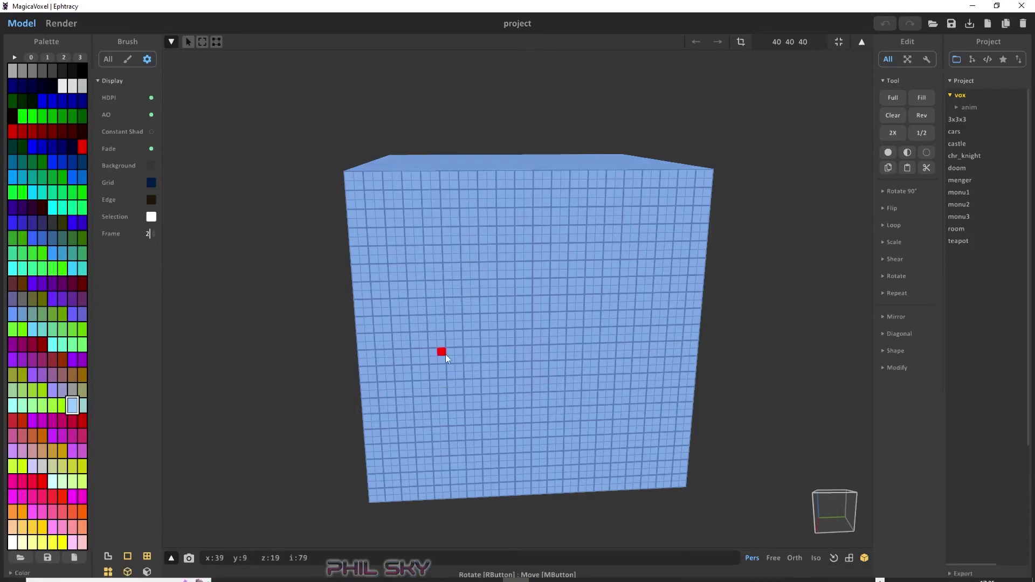
right_click_drag(445, 354, 488, 352)
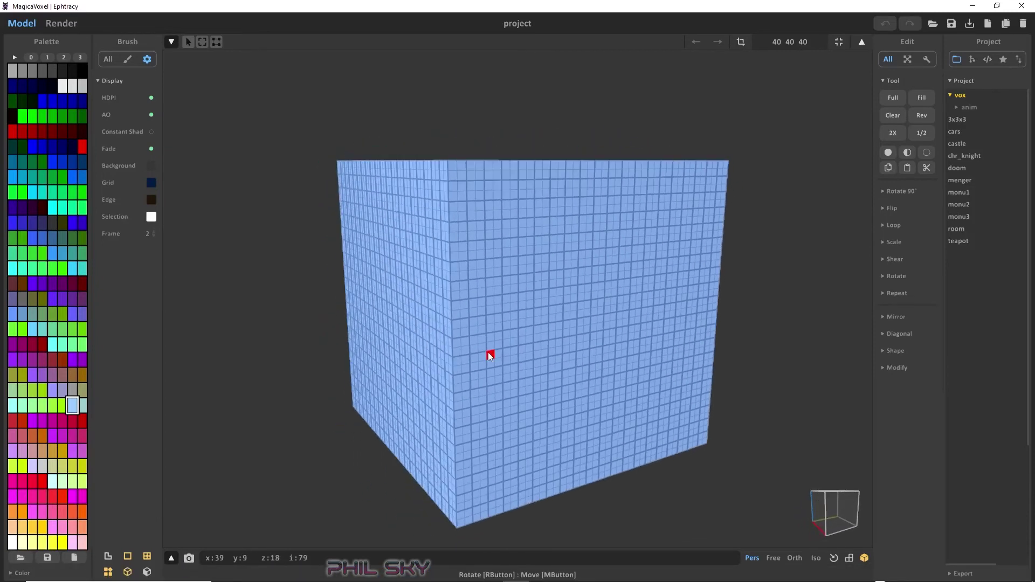
left_click(147, 234)
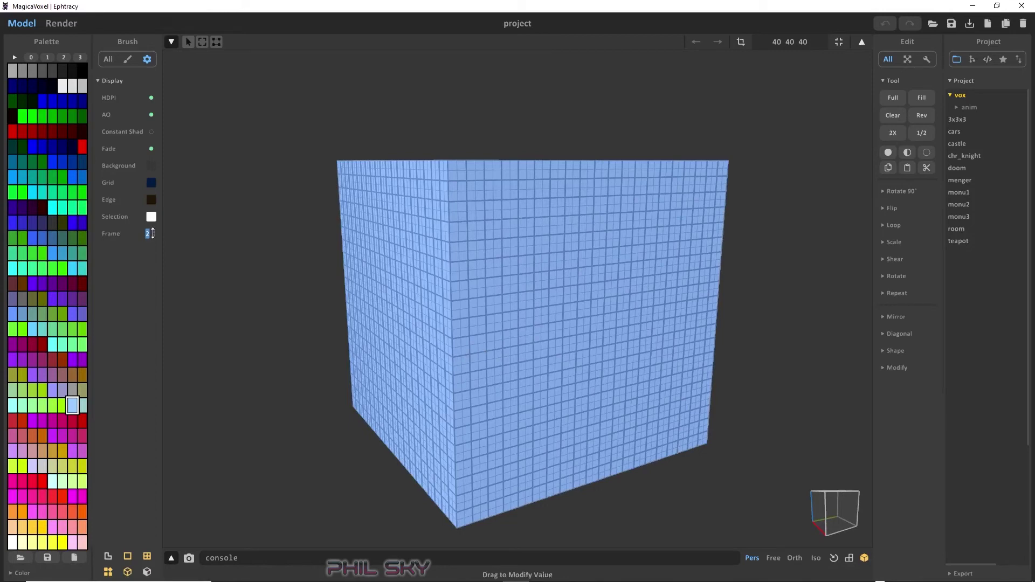
type("10")
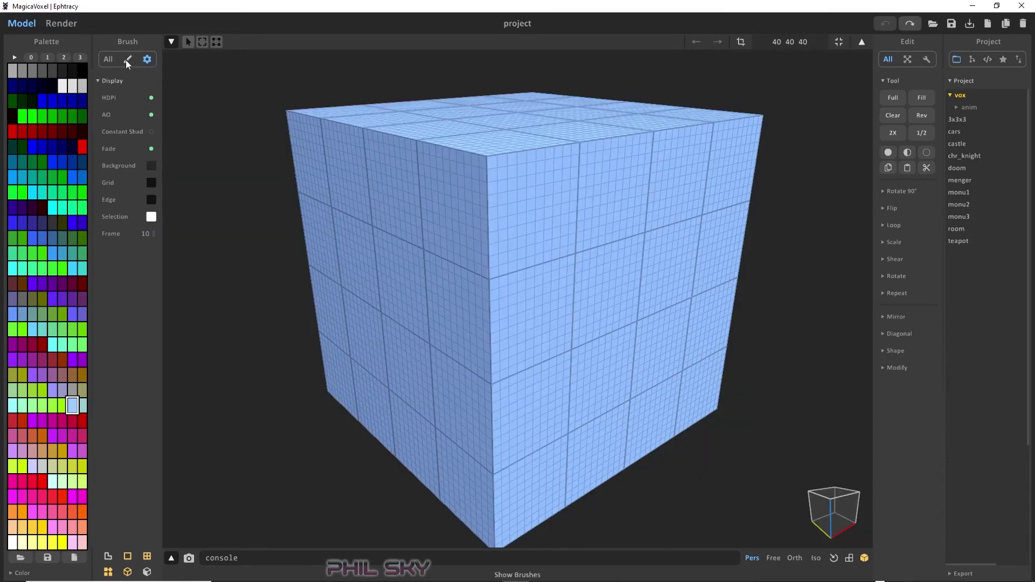
Marquee-select a rectangular patch of voxels on the upper part of the cube's front face
left_click(128, 60)
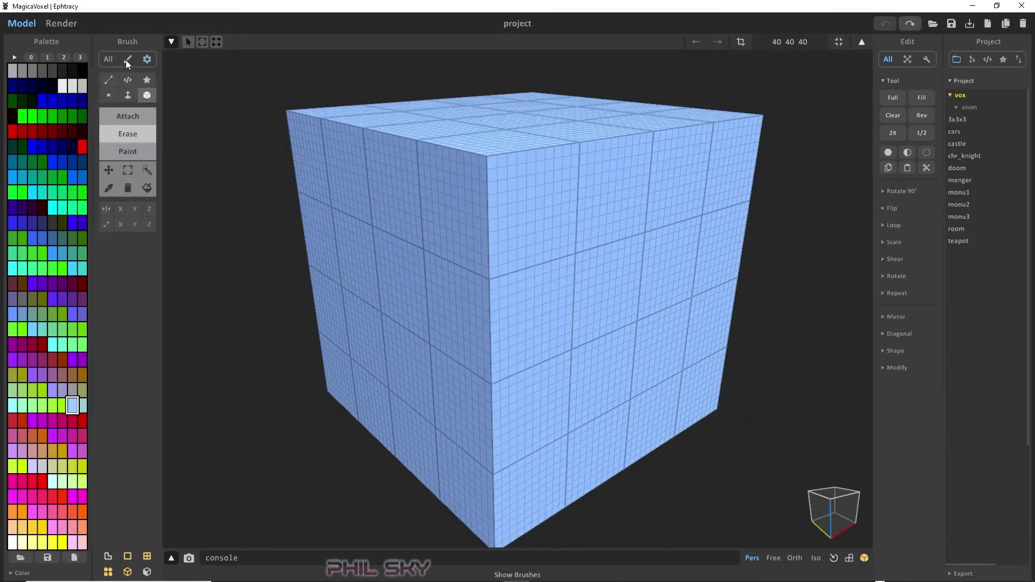
left_click(128, 170)
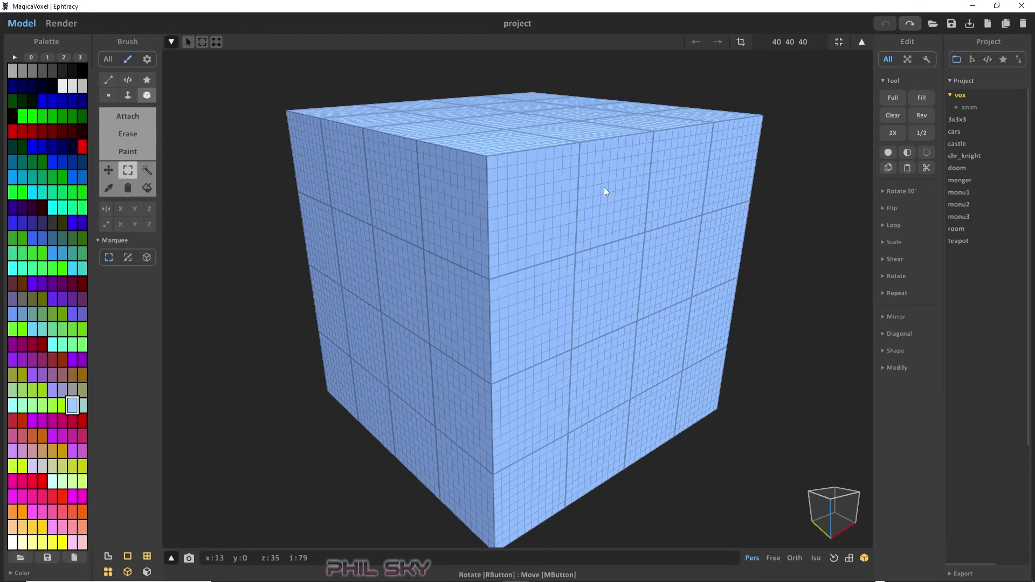
left_click_drag(557, 192, 659, 271)
right_click_drag(675, 296, 651, 288)
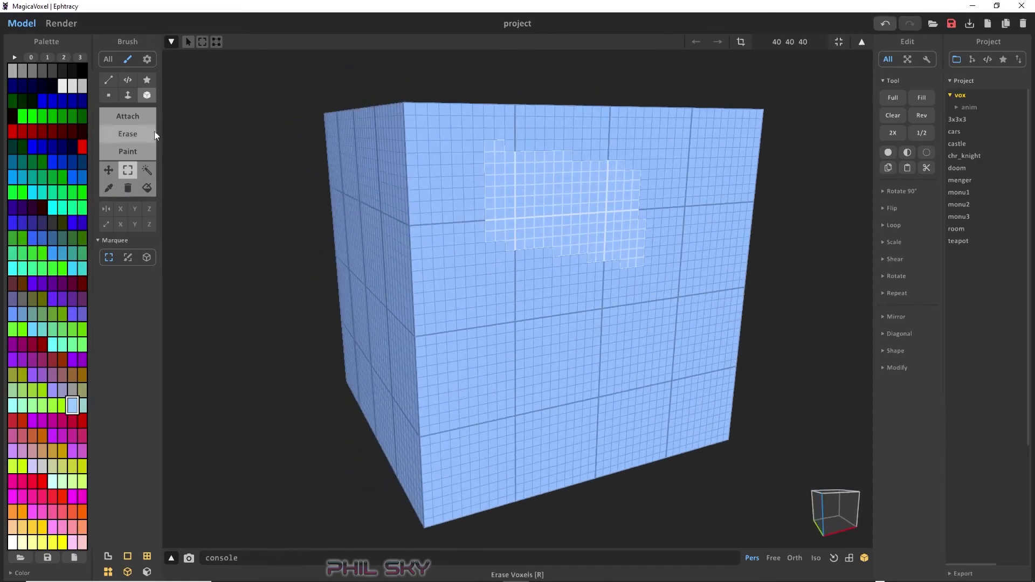
Try violet, green, pink and orange as the selection colour, restore white with saturation 0, and return to the brush tools
left_click(146, 59)
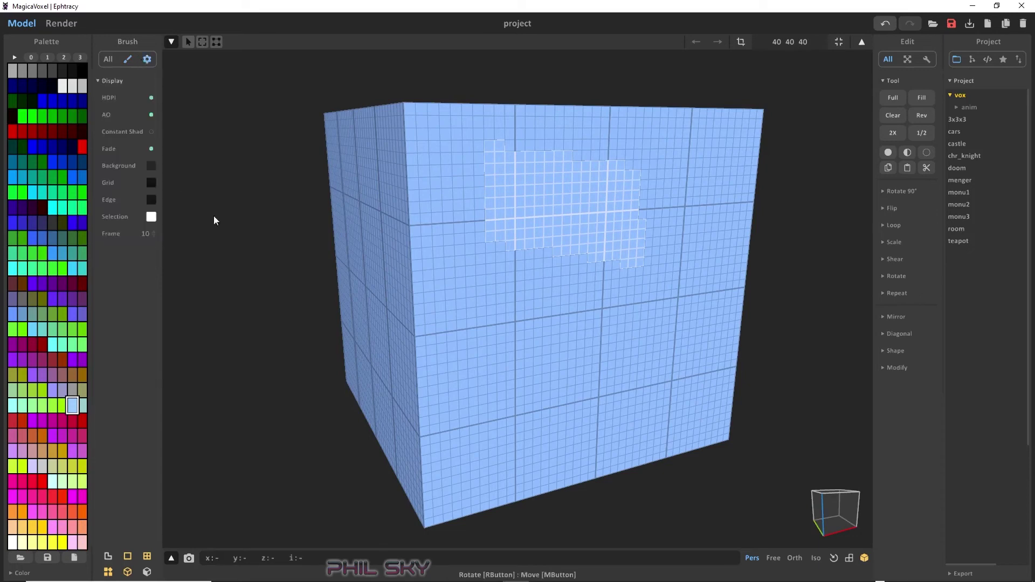
left_click(151, 216)
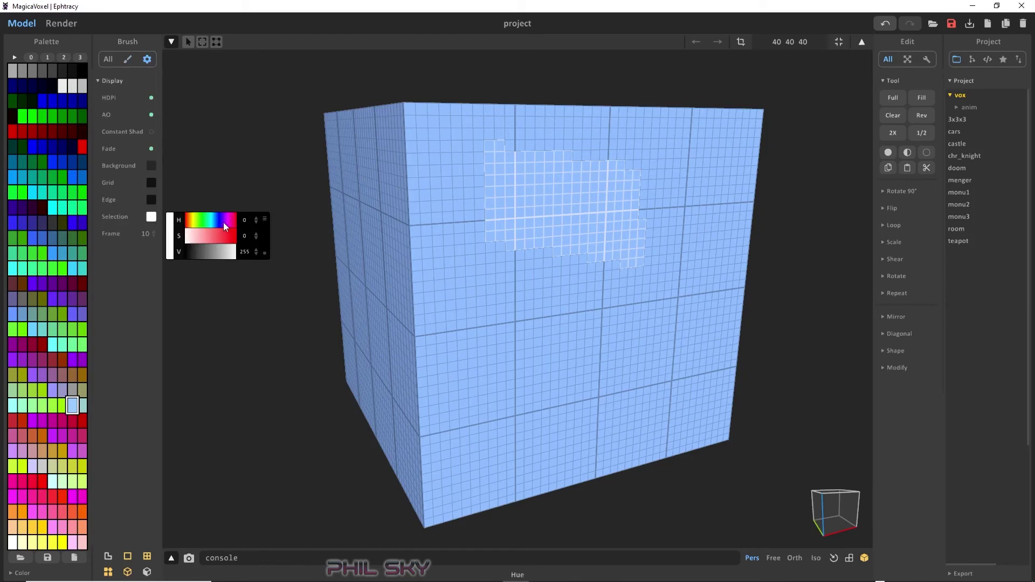
left_click(229, 242)
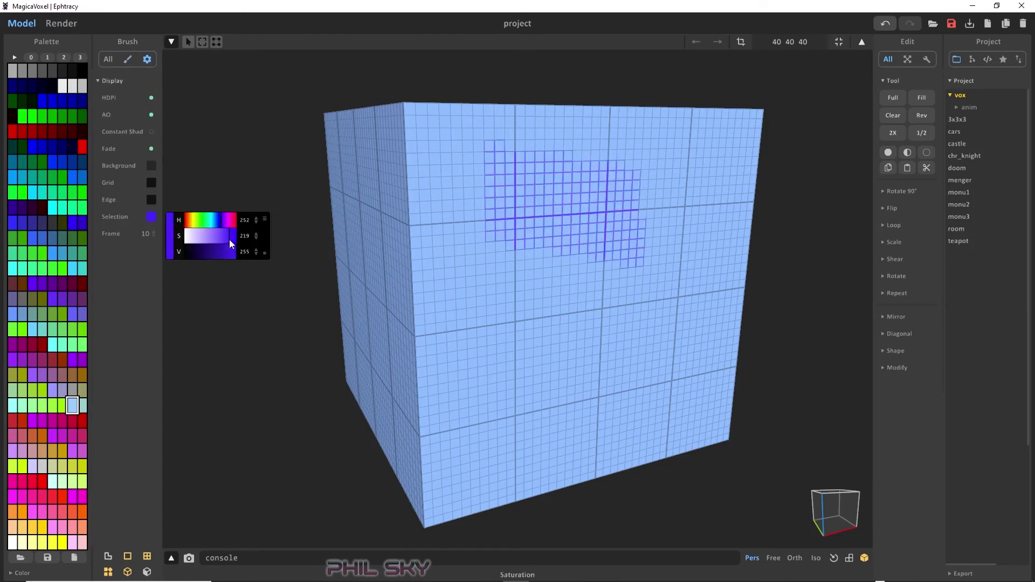
left_click(202, 220)
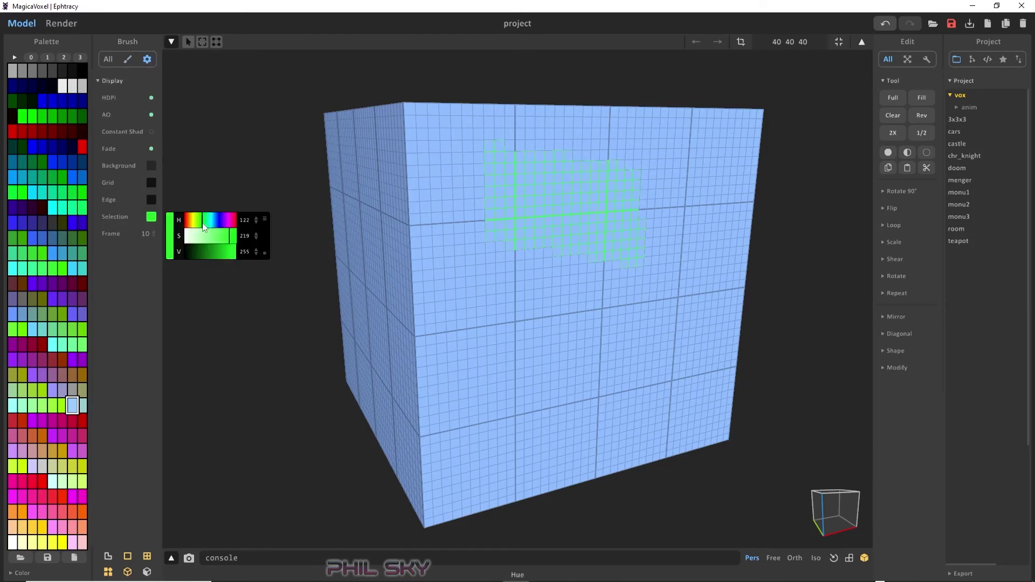
left_click(234, 221)
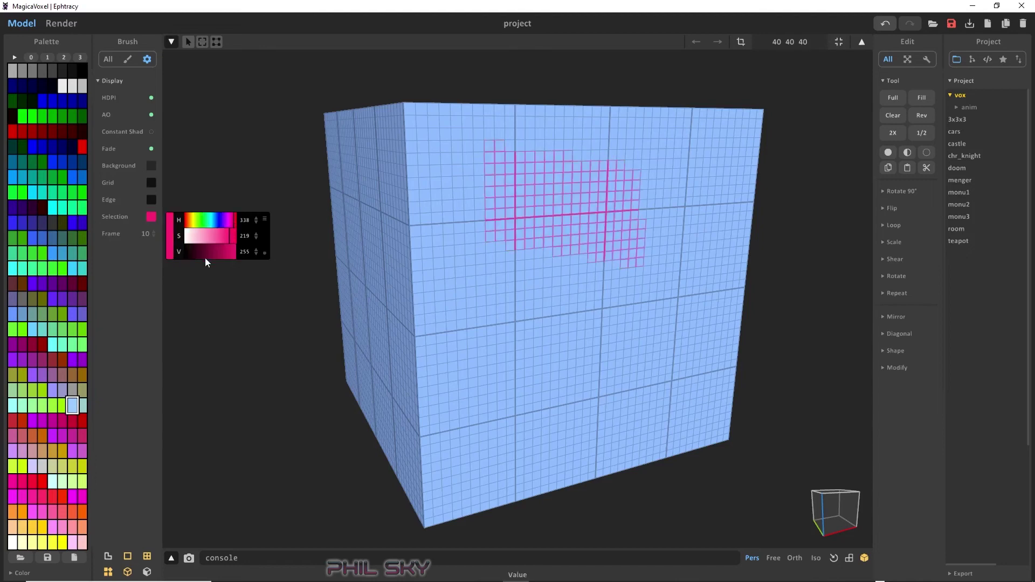
left_click(192, 223)
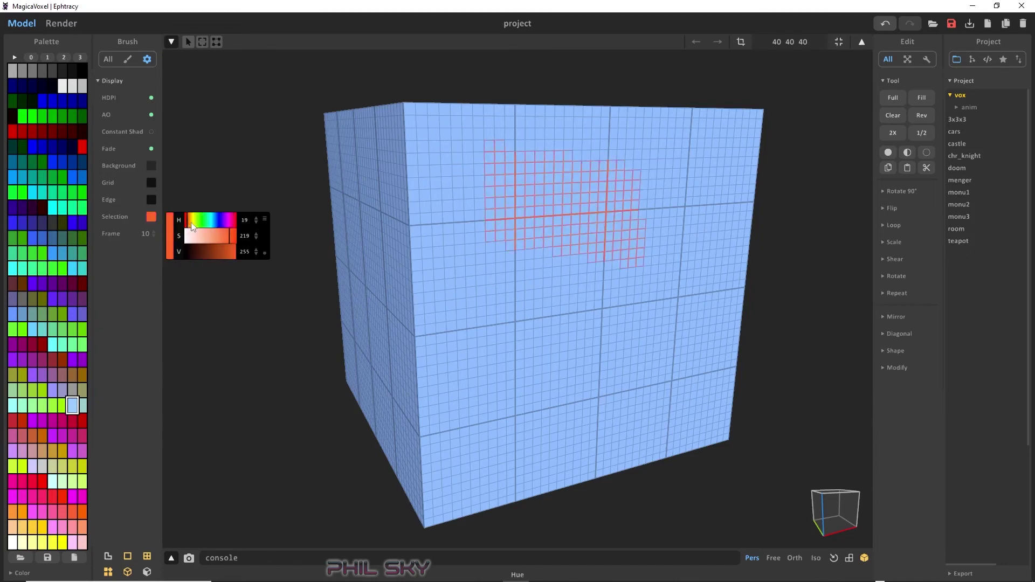
left_click(221, 225)
right_click_drag(302, 232, 345, 226)
left_click_drag(222, 235, 185, 235)
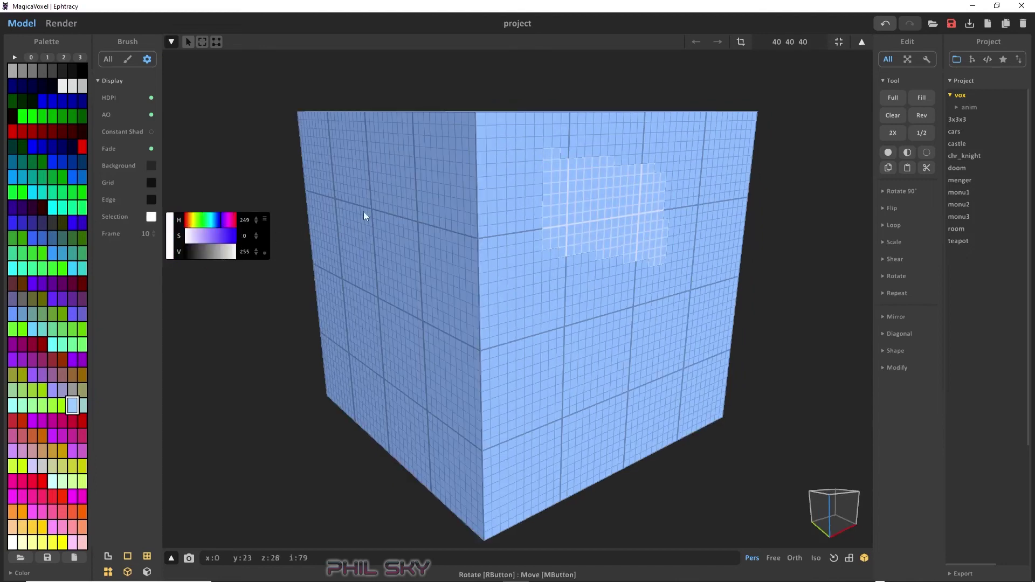
left_click(154, 240)
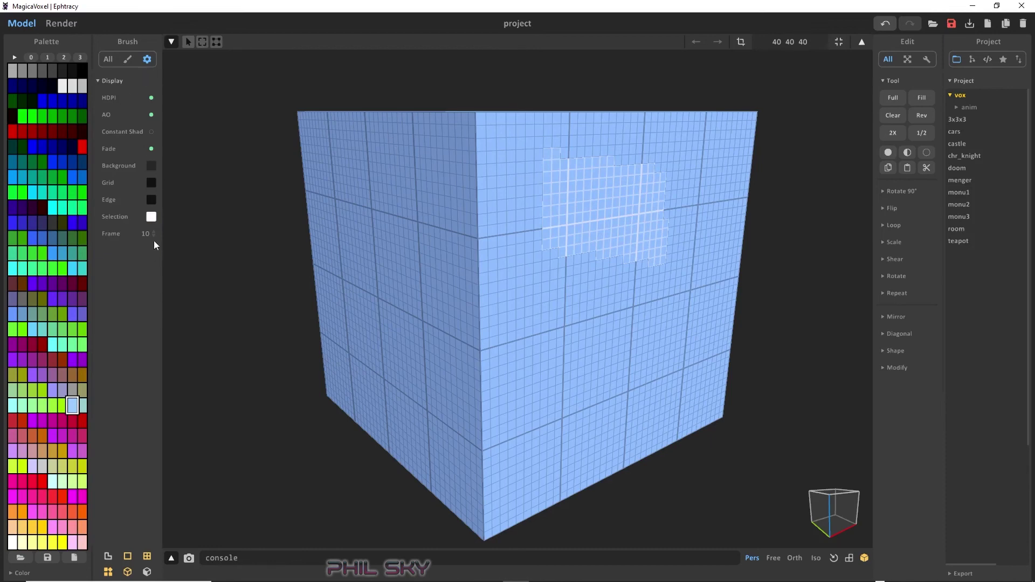
left_click(127, 60)
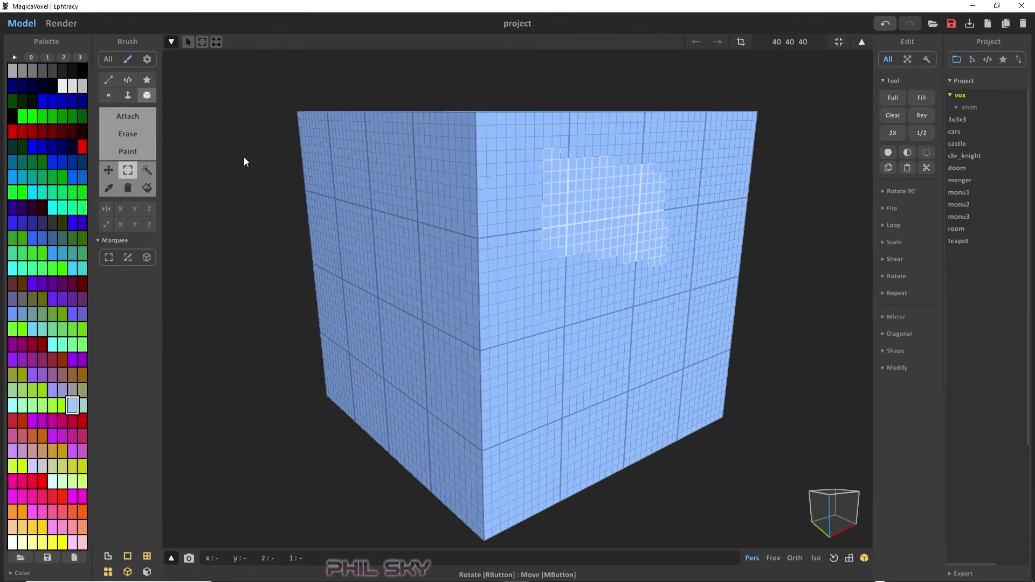
left_click(279, 179)
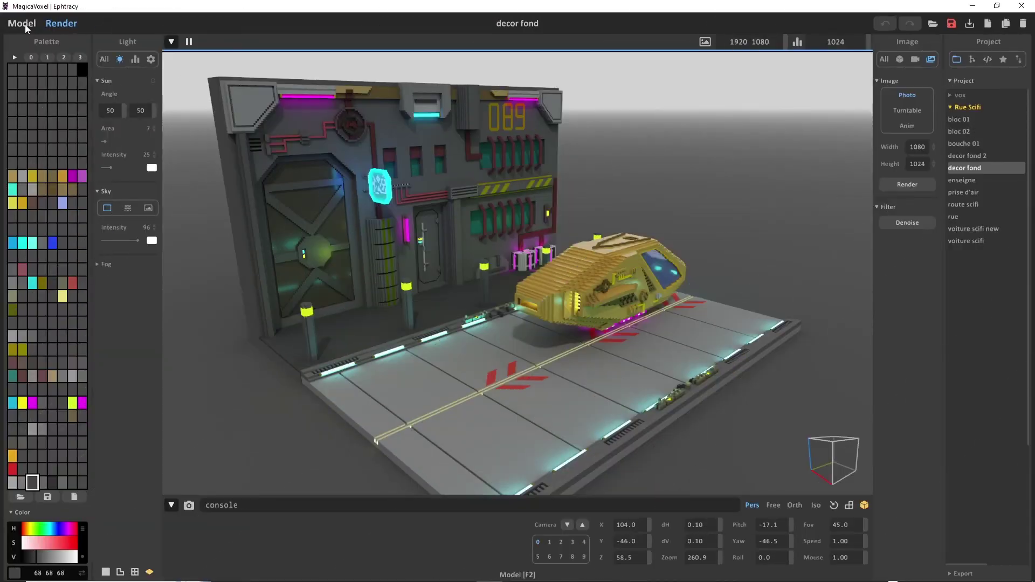
left_click(25, 24)
mouse_move(762, 445)
right_mouse_down()
mouse_move(720, 467)
mouse_move(782, 474)
mouse_move(861, 448)
right_mouse_up()
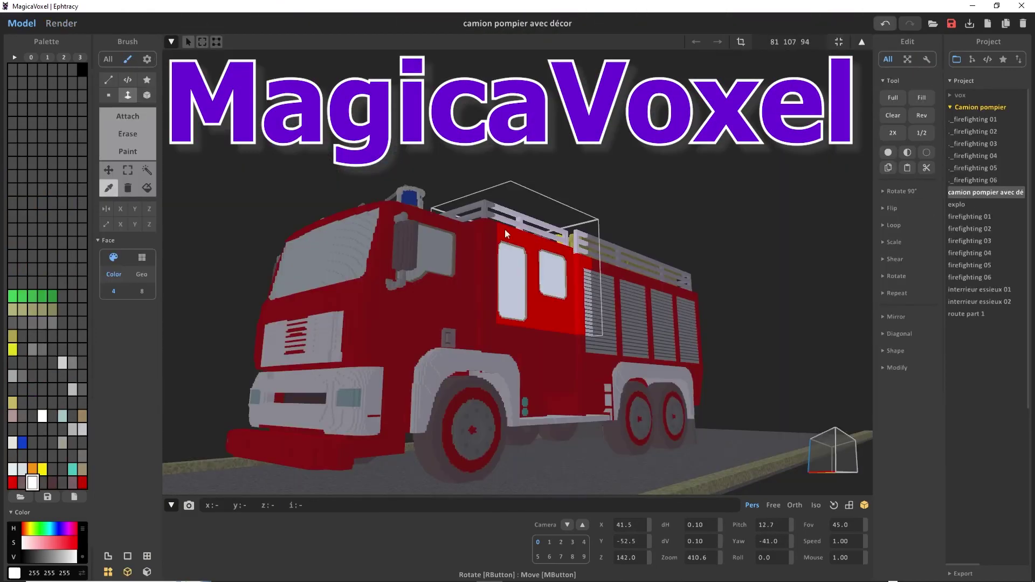
left_click(61, 27)
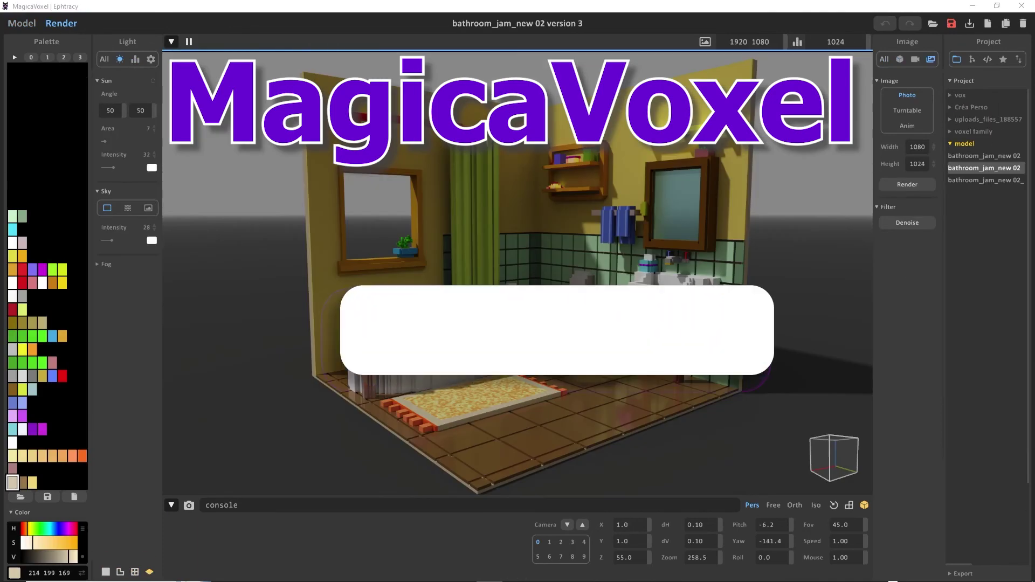
right_click_drag(821, 454, 873, 455)
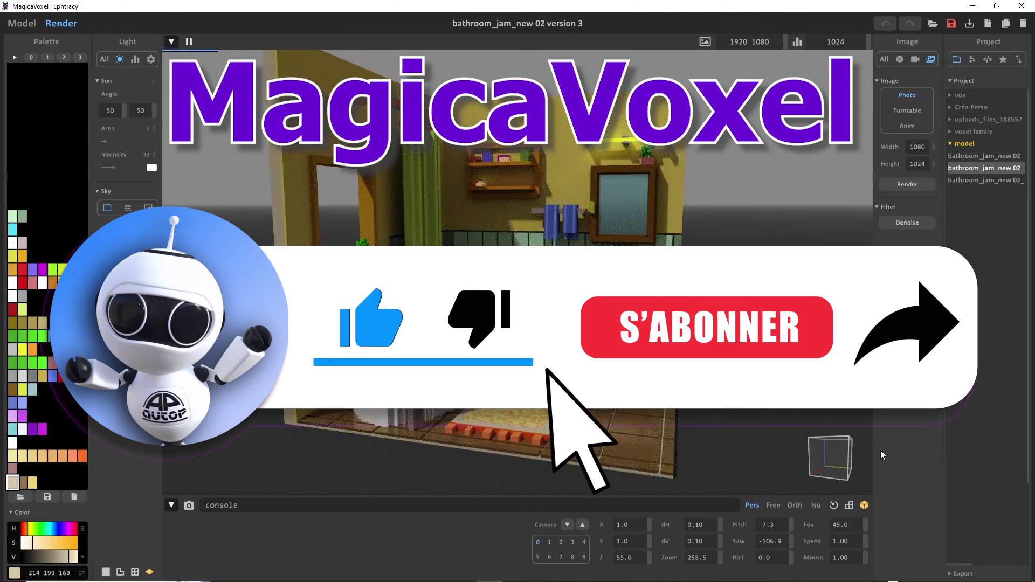